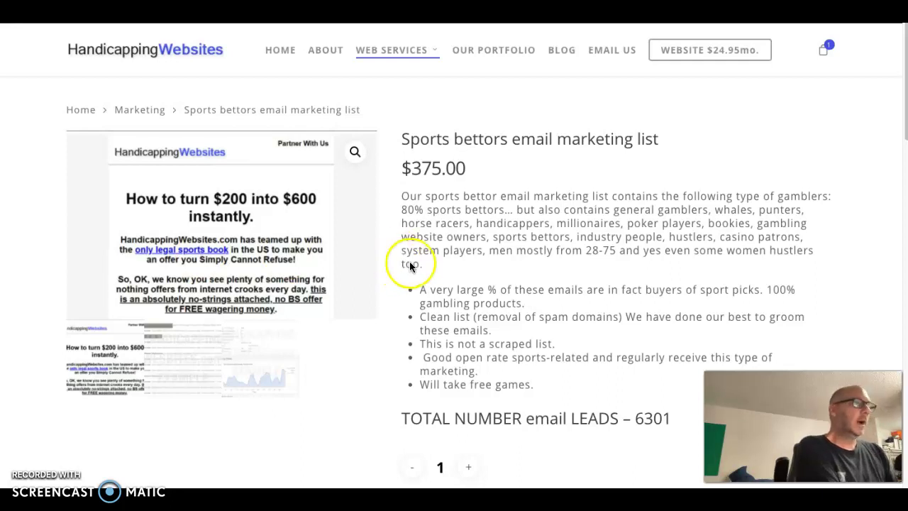
# Review the Sports bettors email marketing list product page, covering its price, description, total number of leads and payment options.
pyautogui.scroll(-2, 568, 302)
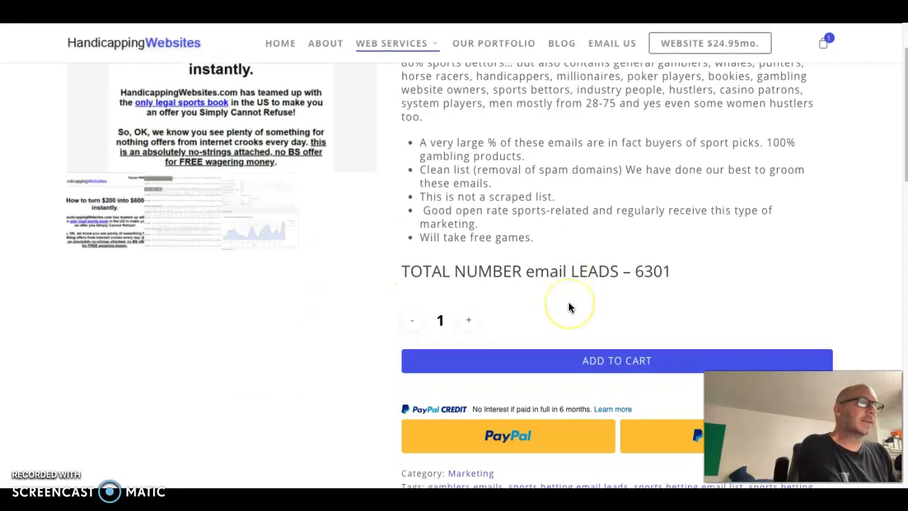
pyautogui.scroll(-1, 570, 310)
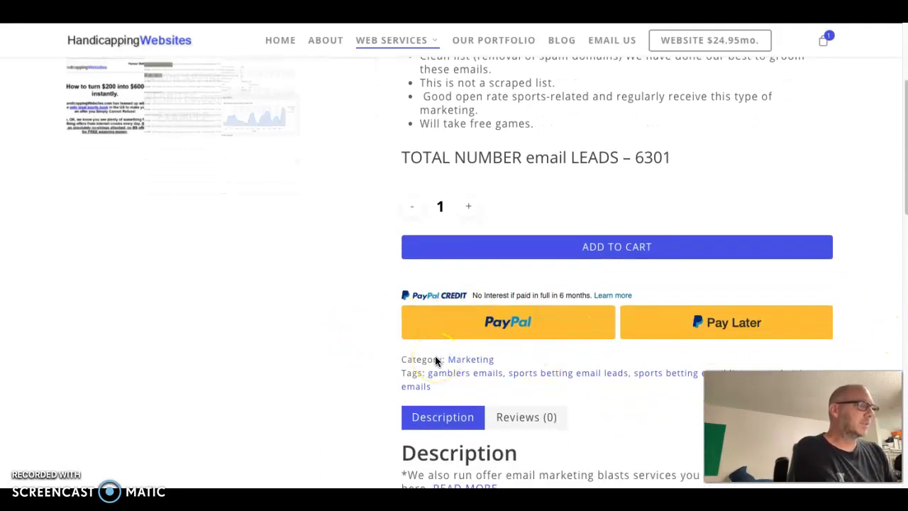
pyautogui.scroll(4, 436, 362)
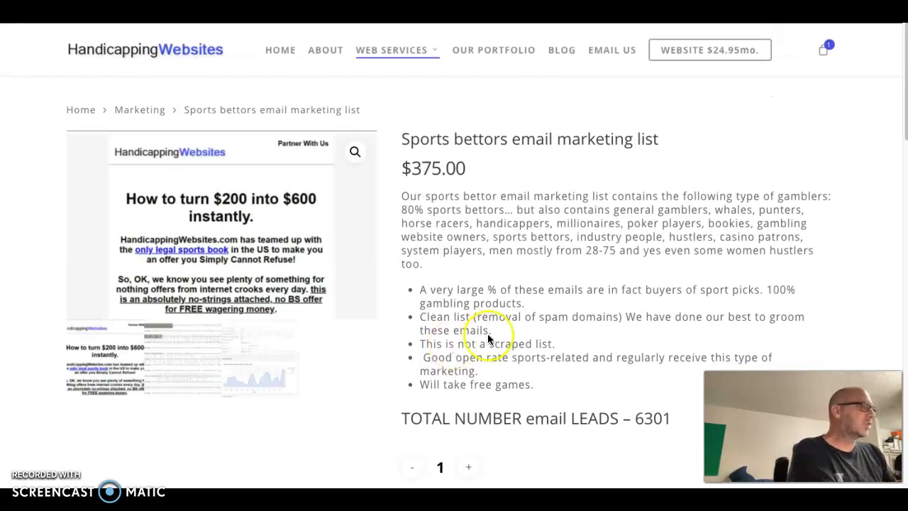
pyautogui.scroll(-3, 487, 333)
pyautogui.scroll(-2, 487, 339)
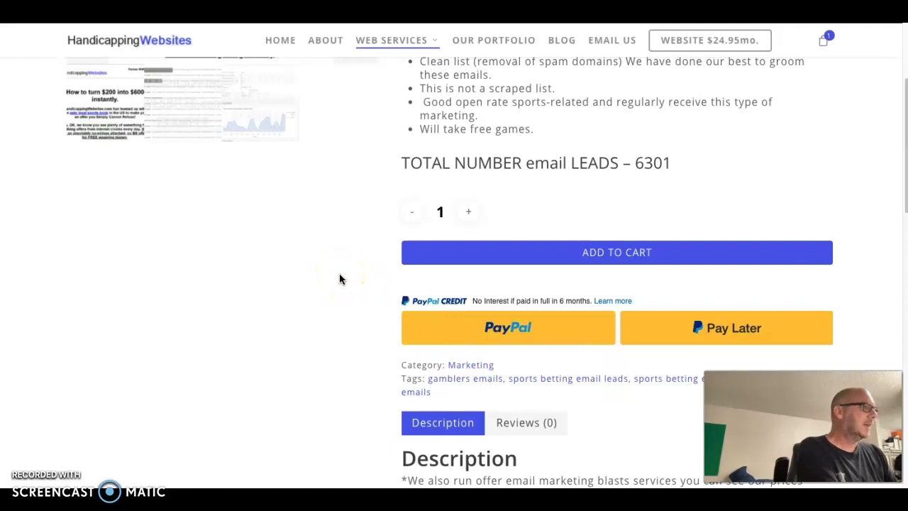
pyautogui.scroll(5, 335, 241)
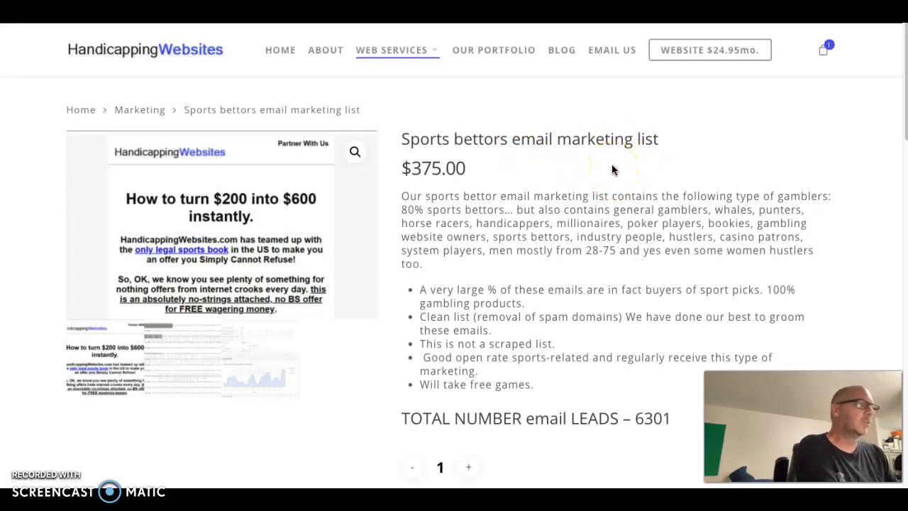
pyautogui.scroll(-1, 614, 175)
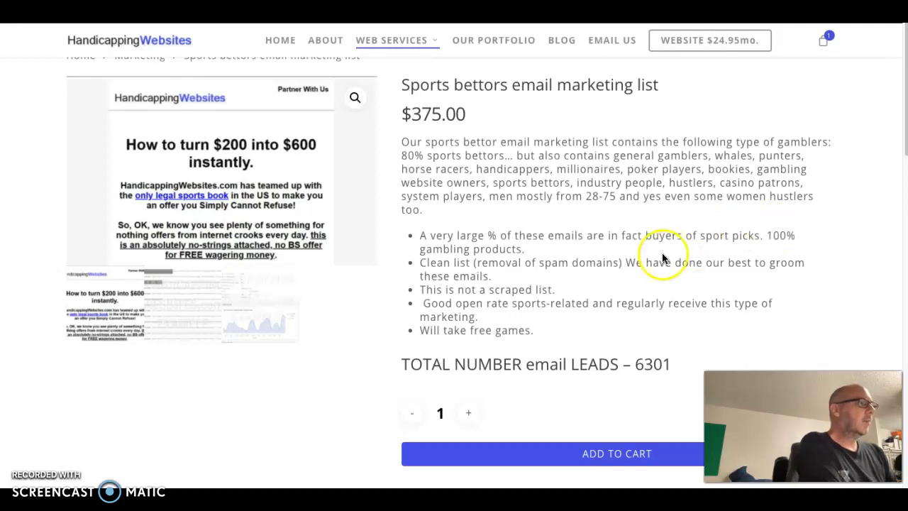
pyautogui.scroll(-1, 561, 275)
pyautogui.scroll(1, 558, 277)
pyautogui.scroll(1, 558, 275)
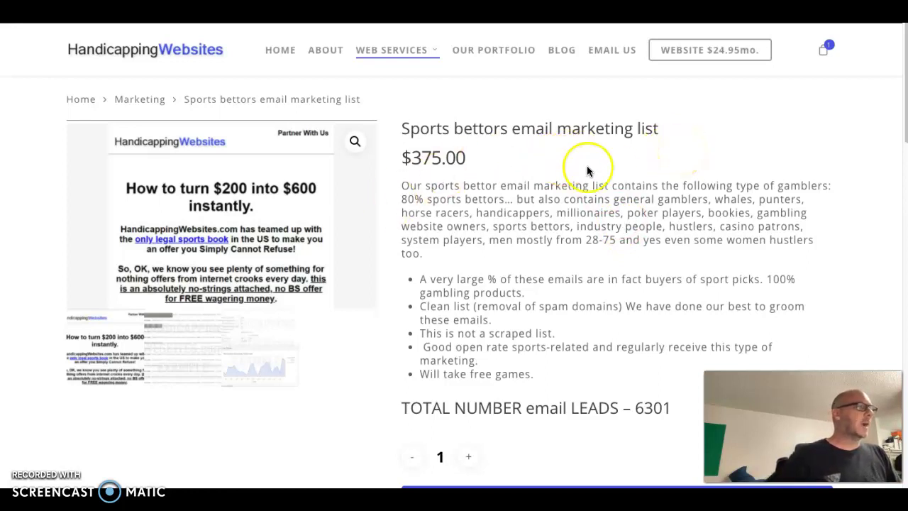
pyautogui.scroll(-1, 619, 177)
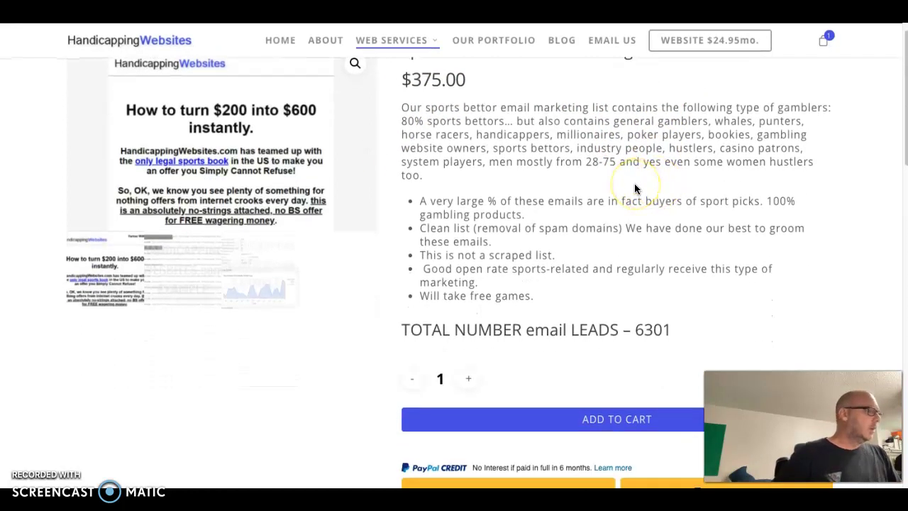
pyautogui.scroll(1, 635, 189)
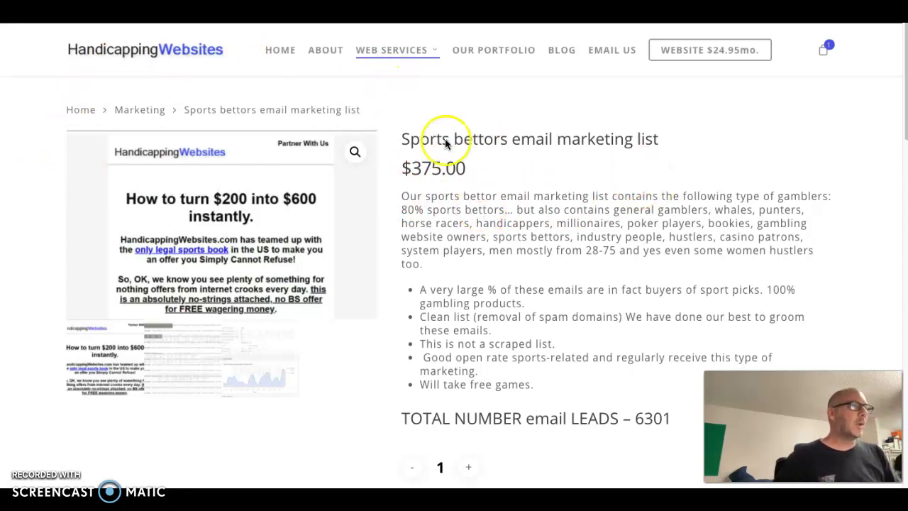
pyautogui.moveTo(417, 131)
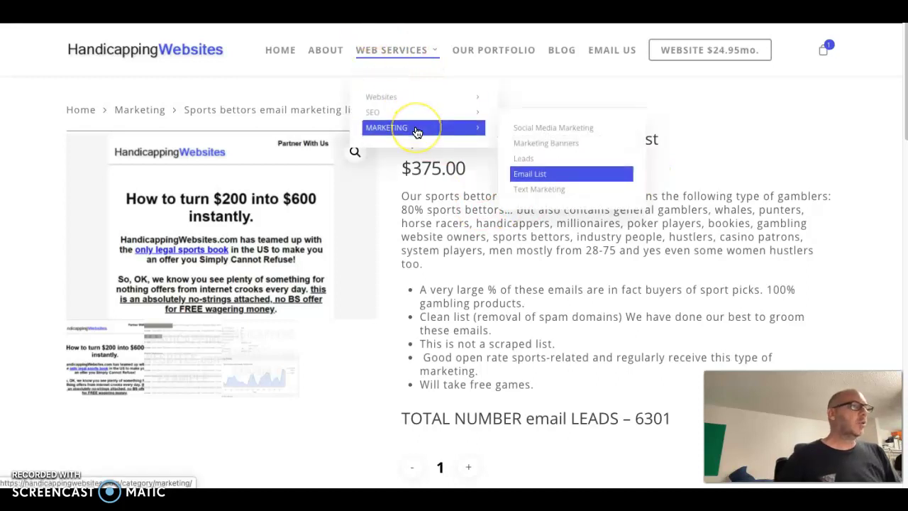
# Open the Sports bettors email marketing list product for editing and enlarge its short description editor to show the full text.
pyautogui.hotkey('alt', 'Left')
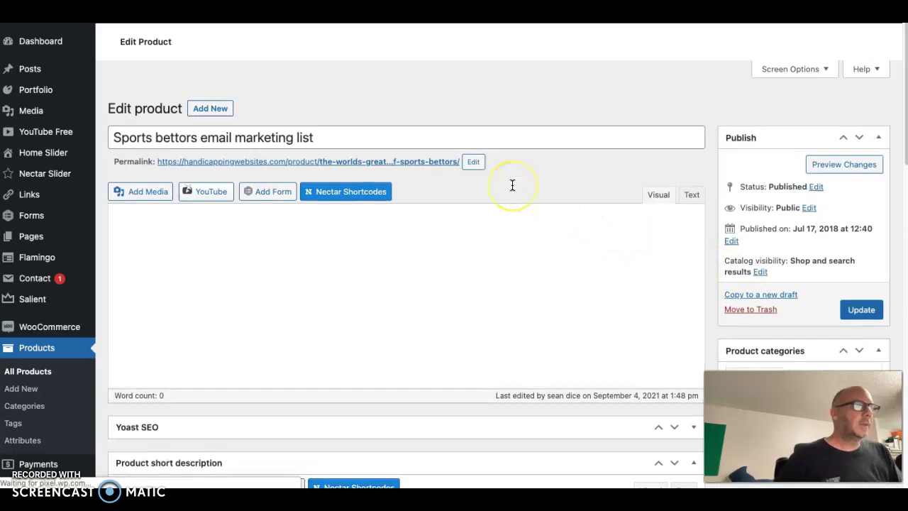
pyautogui.scroll(-15, 512, 185)
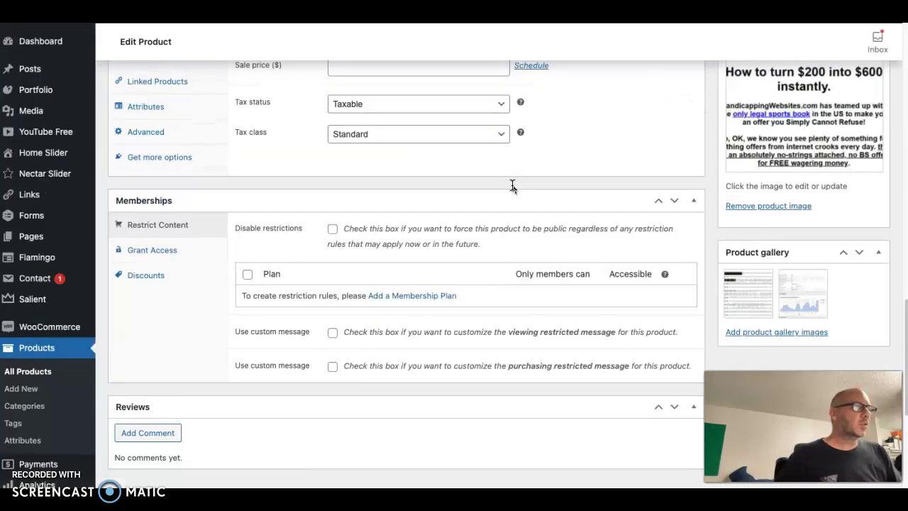
pyautogui.scroll(-2, 512, 185)
pyautogui.scroll(5, 512, 186)
pyautogui.scroll(2, 512, 188)
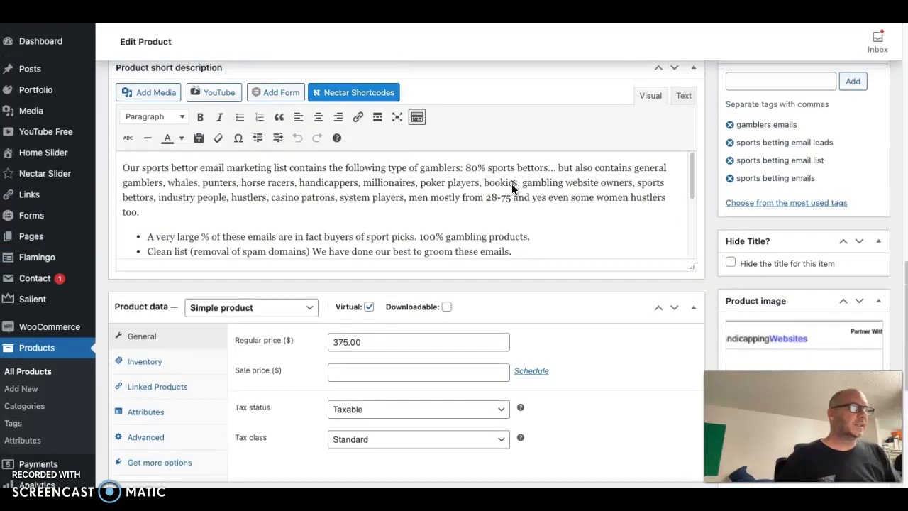
pyautogui.moveTo(691, 265); pyautogui.dragTo(671, 448)
# Start a new line below the total email leads heading and select the green dollar-sign QR code IMG_4451.png from the media library.
pyautogui.click(533, 308)
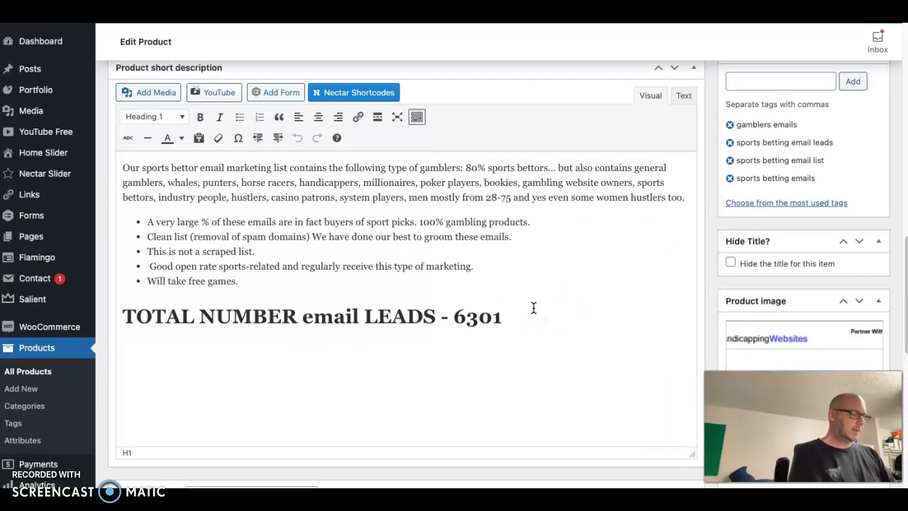
pyautogui.press('Return')
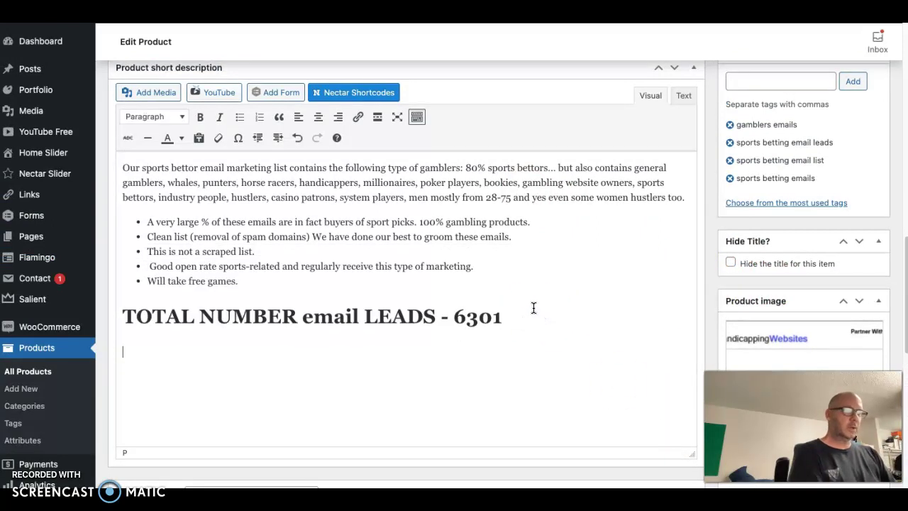
pyautogui.click(151, 93)
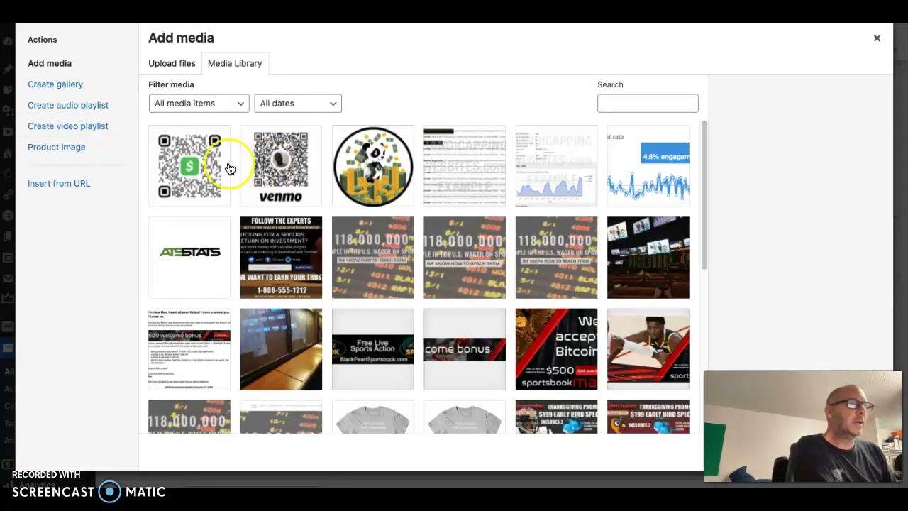
pyautogui.click(189, 165)
pyautogui.click(266, 165)
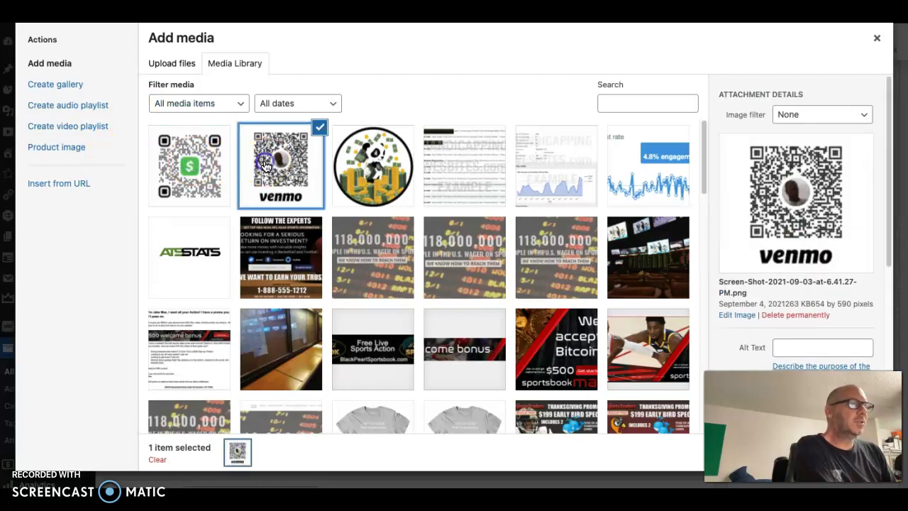
pyautogui.click(202, 165)
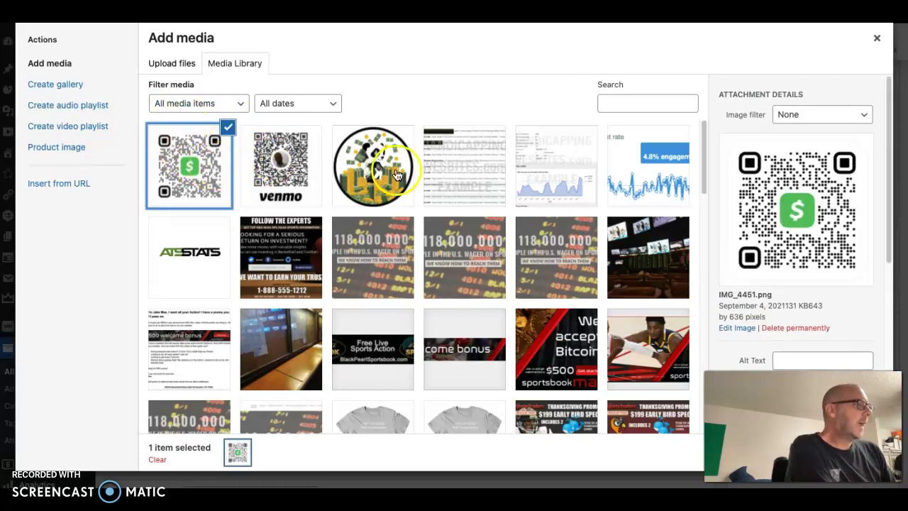
pyautogui.scroll(-3, 675, 201)
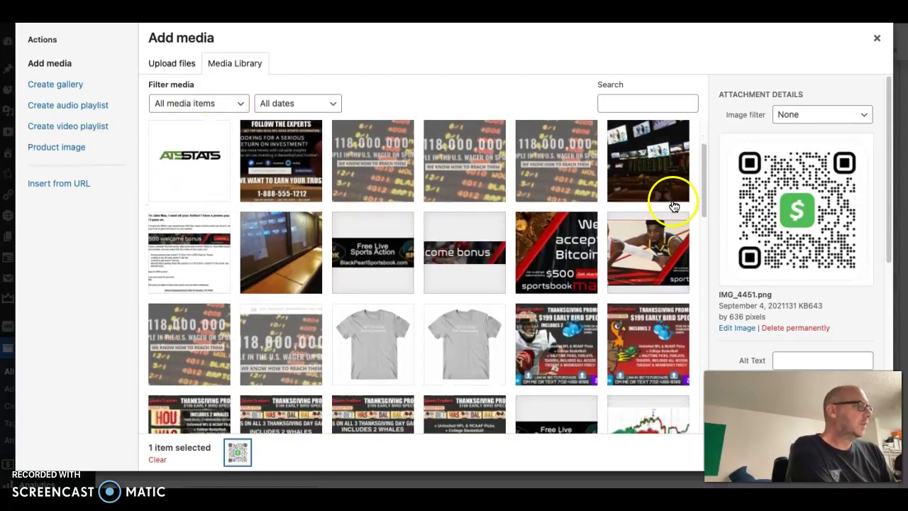
pyautogui.scroll(-5, 830, 226)
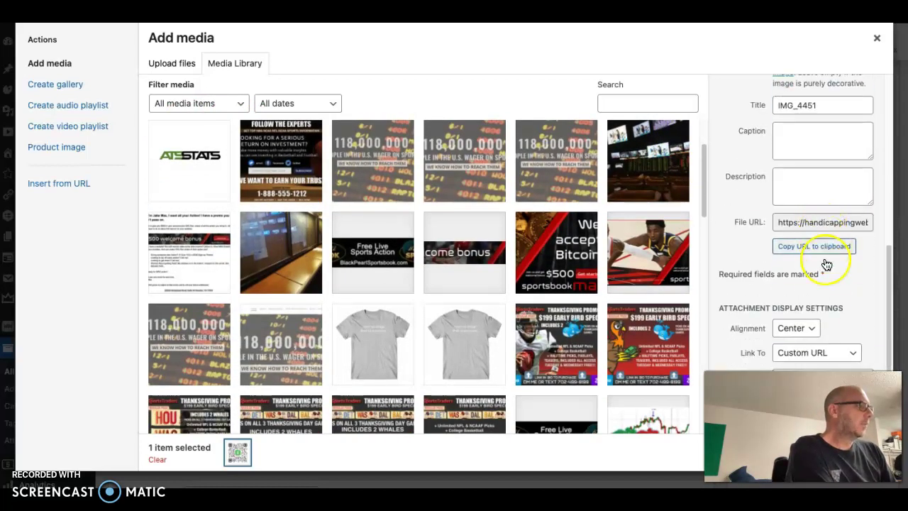
# Give the QR code image a two-line caption reading "$375" and "$handicappingwebsites".
pyautogui.click(800, 133)
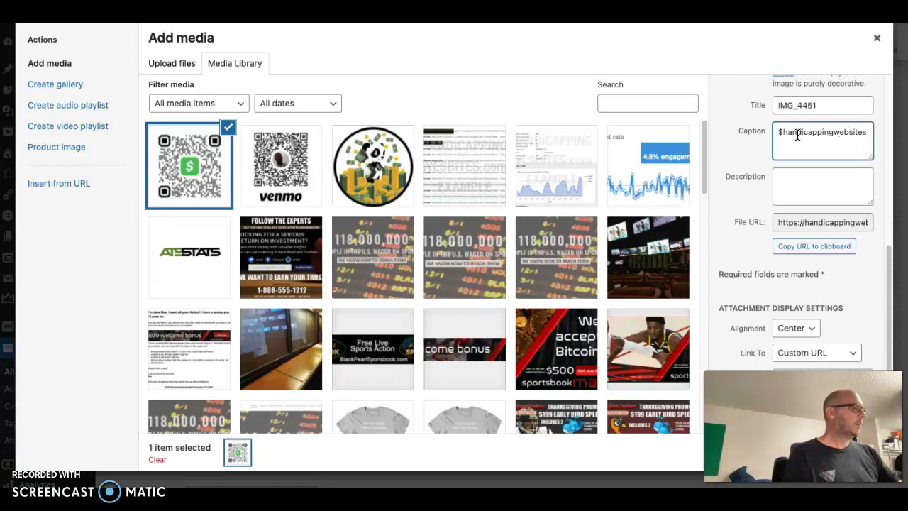
pyautogui.click(821, 140)
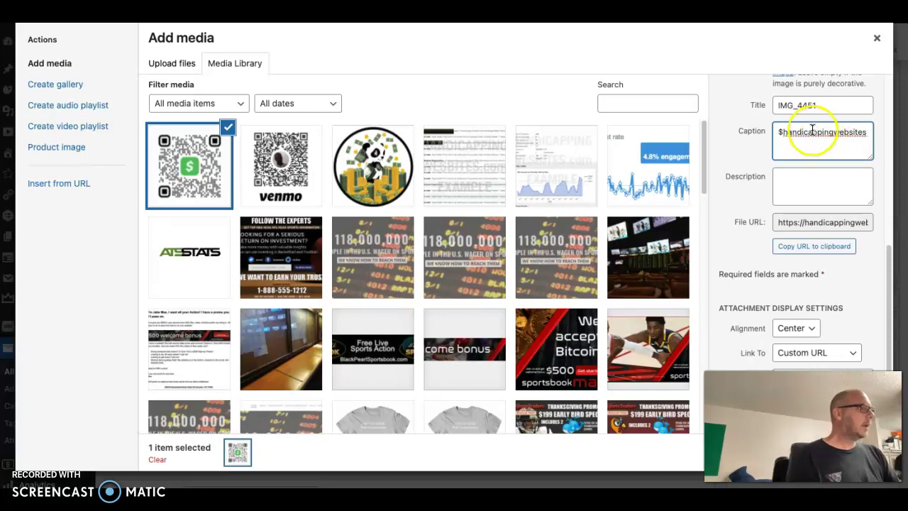
pyautogui.click(781, 135)
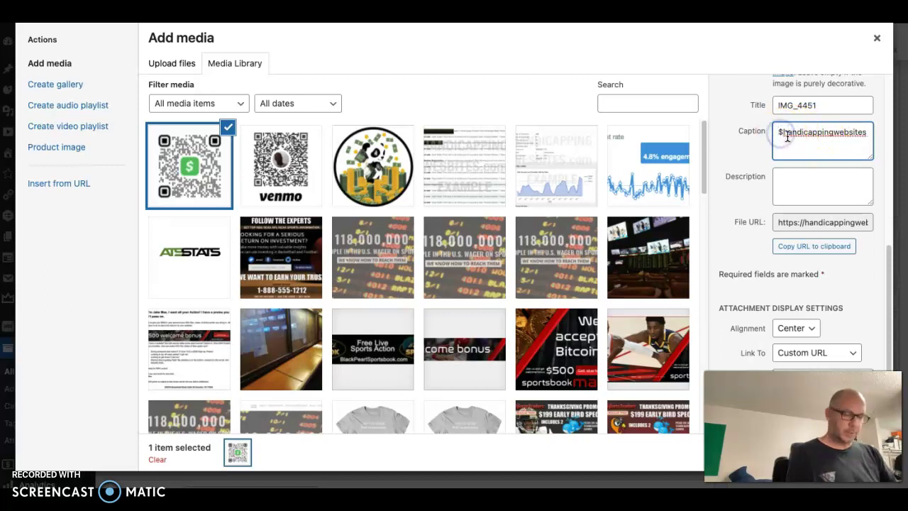
pyautogui.write('375')
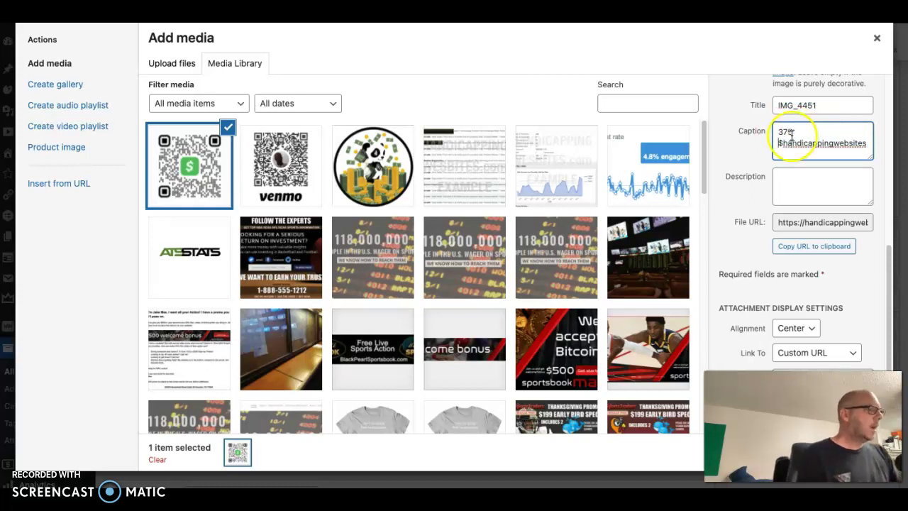
pyautogui.click(779, 133)
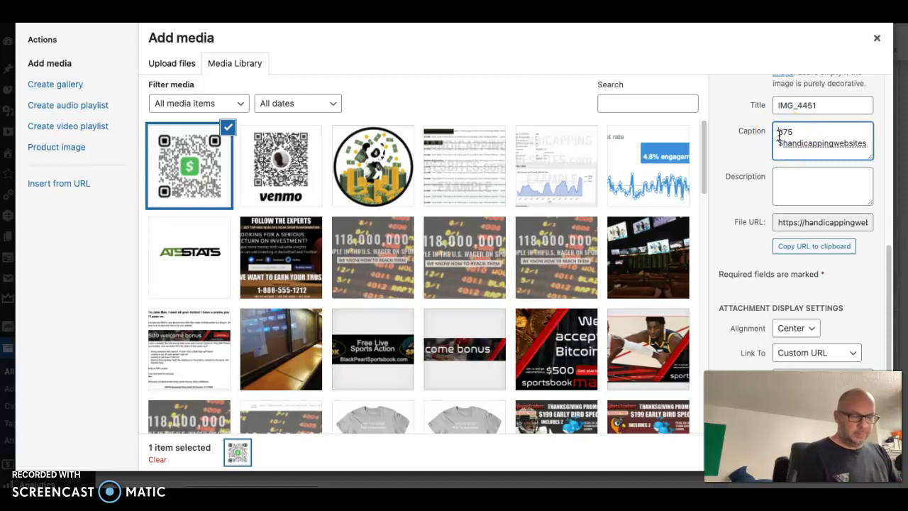
pyautogui.write('$')
pyautogui.click(795, 173)
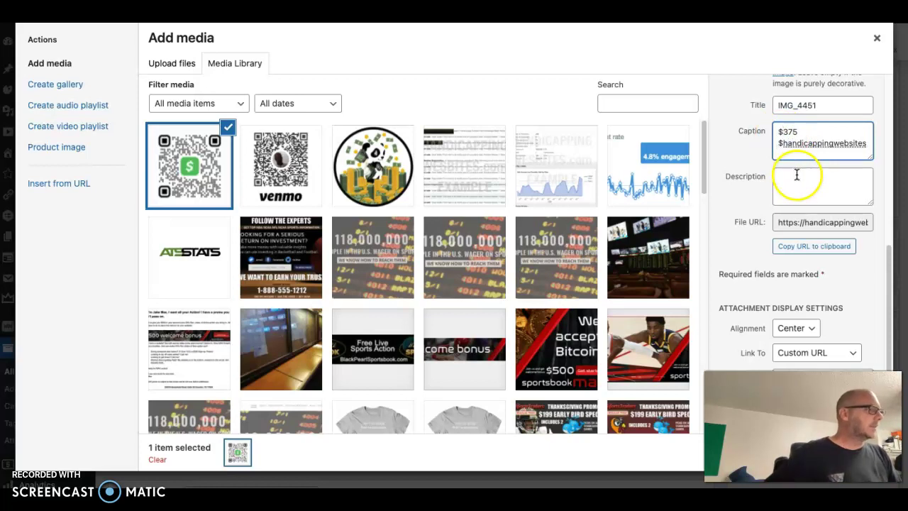
pyautogui.click(890, 270)
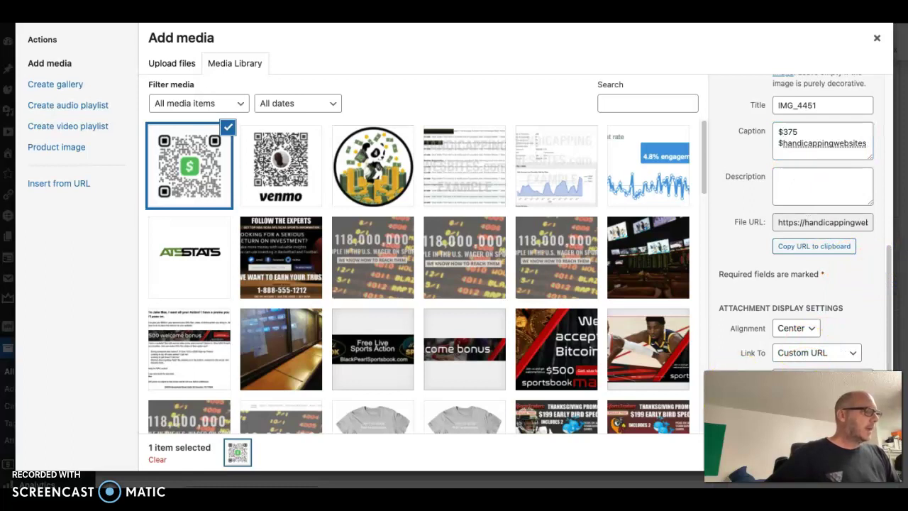
pyautogui.click(816, 451)
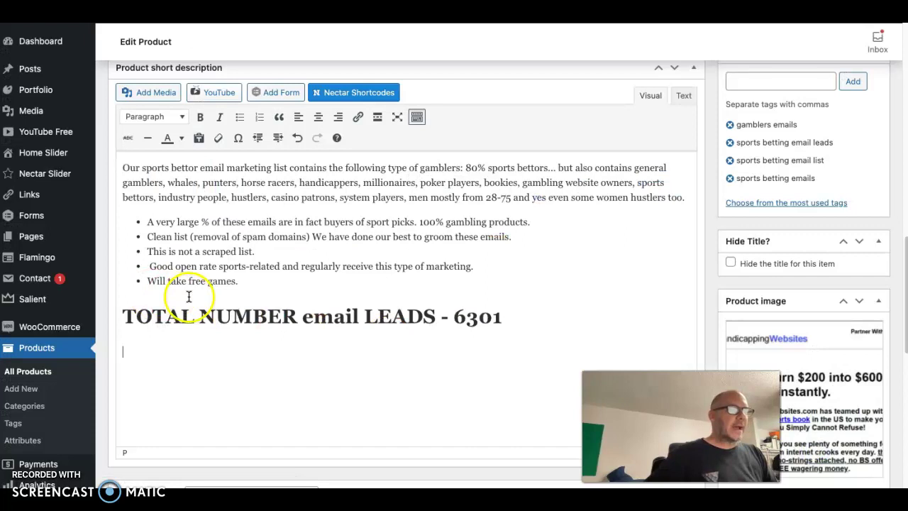
# Make the short description editor taller and insert the captioned QR code below the total leads heading, aligned left.
pyautogui.scroll(-2, 193, 291)
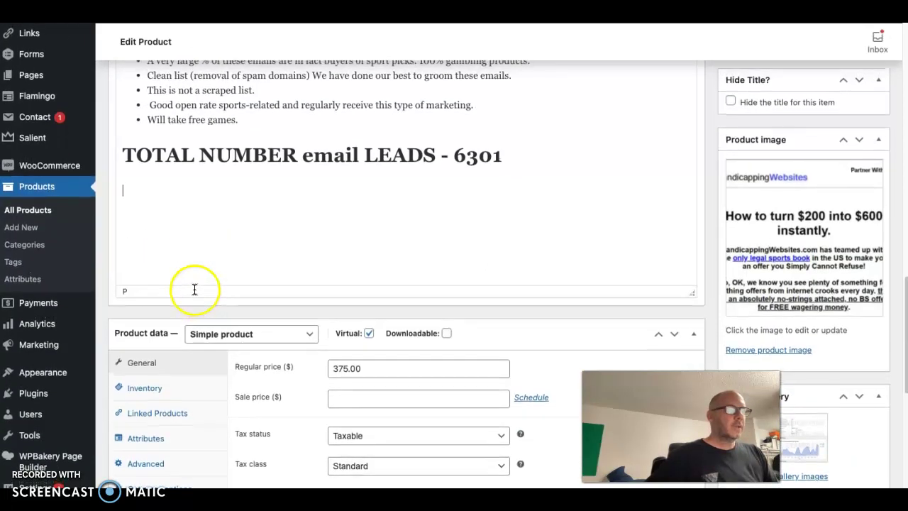
pyautogui.moveTo(693, 295); pyautogui.dragTo(693, 334)
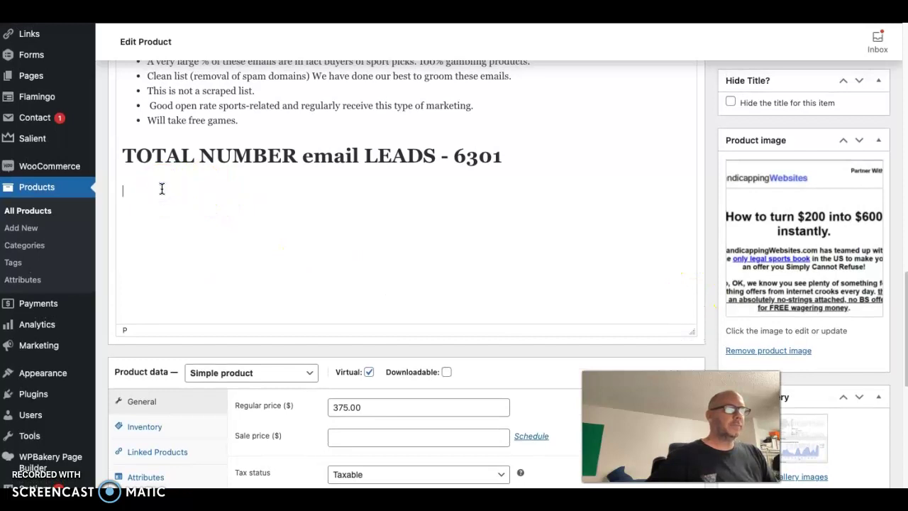
pyautogui.hotkey('ctrl', 'v')
pyautogui.click(383, 183)
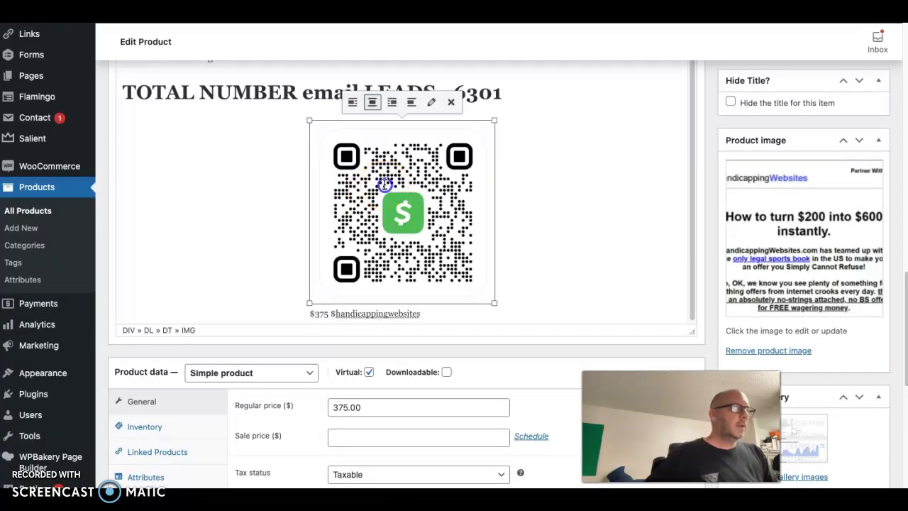
pyautogui.click(353, 105)
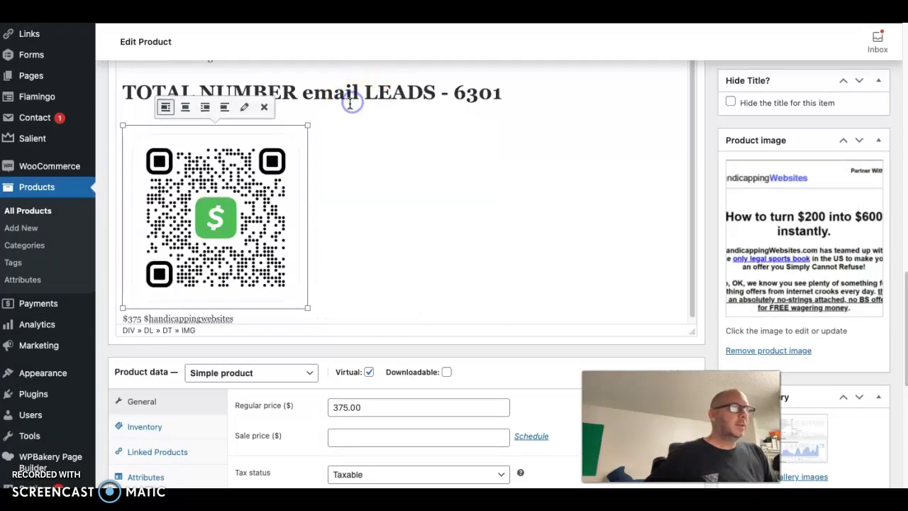
# Add an empty line between the total email leads heading and the QR code image.
pyautogui.click(338, 158)
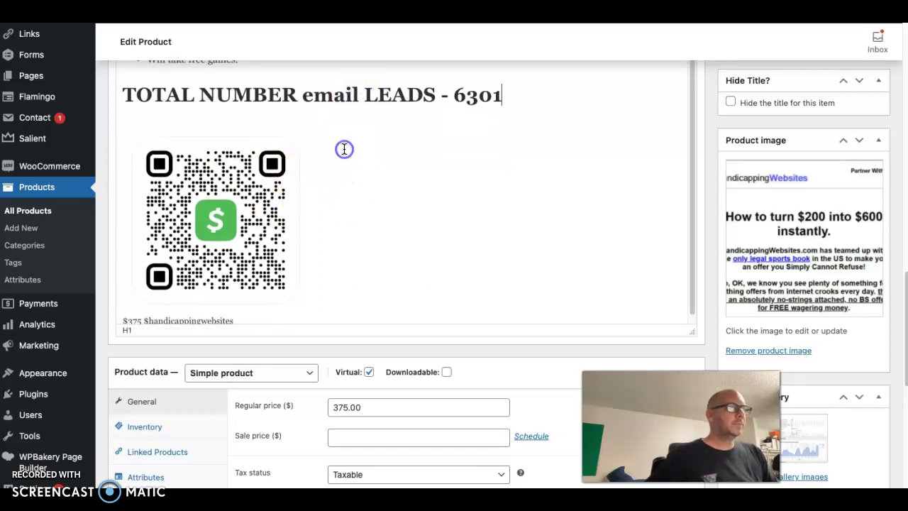
pyautogui.press('Return')
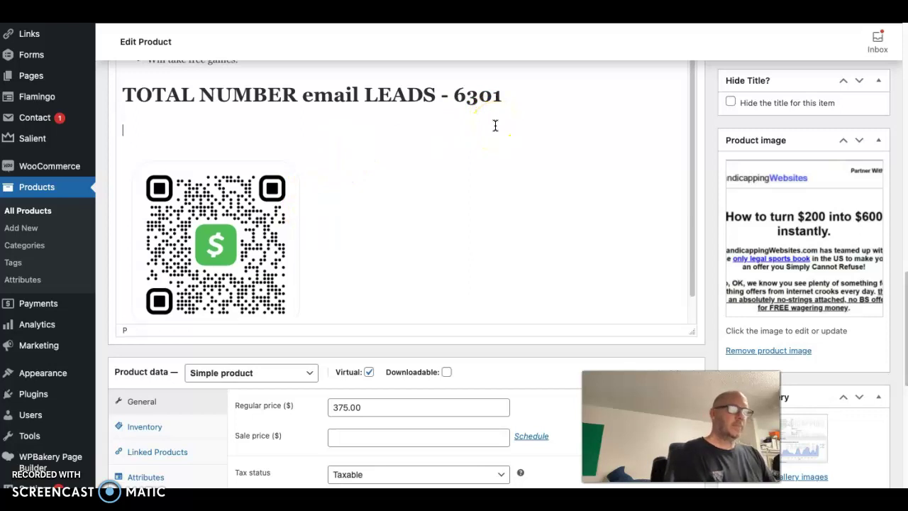
pyautogui.scroll(2, 182, 107)
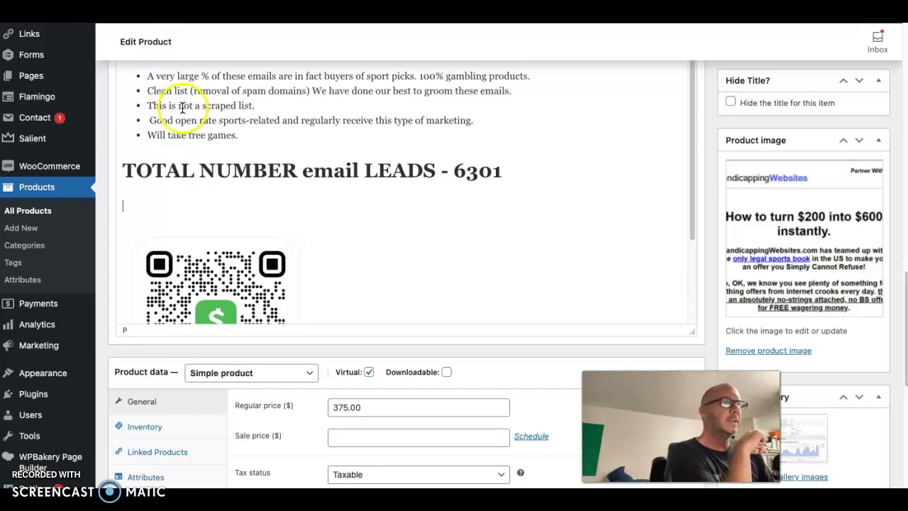
# Insert the Venmo QR code image from the media library into the main product description.
pyautogui.scroll(5, 305, 142)
pyautogui.scroll(-3, 319, 145)
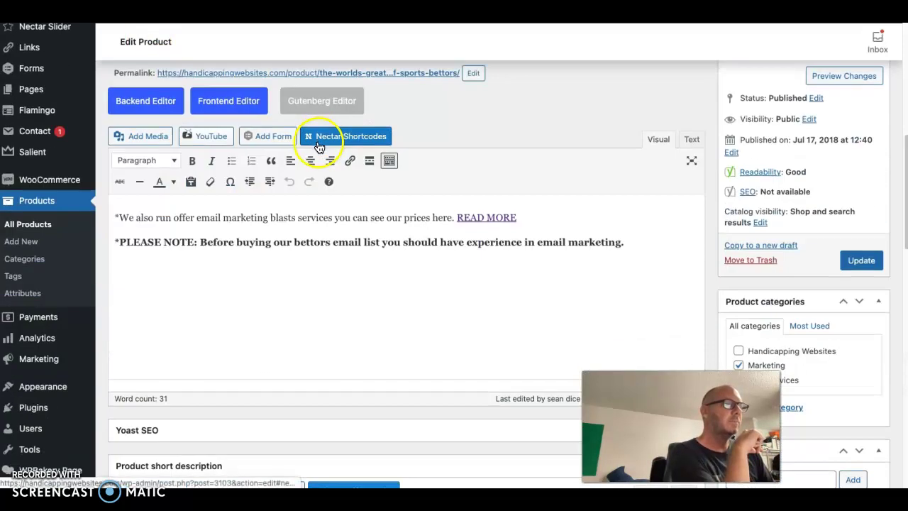
pyautogui.click(150, 140)
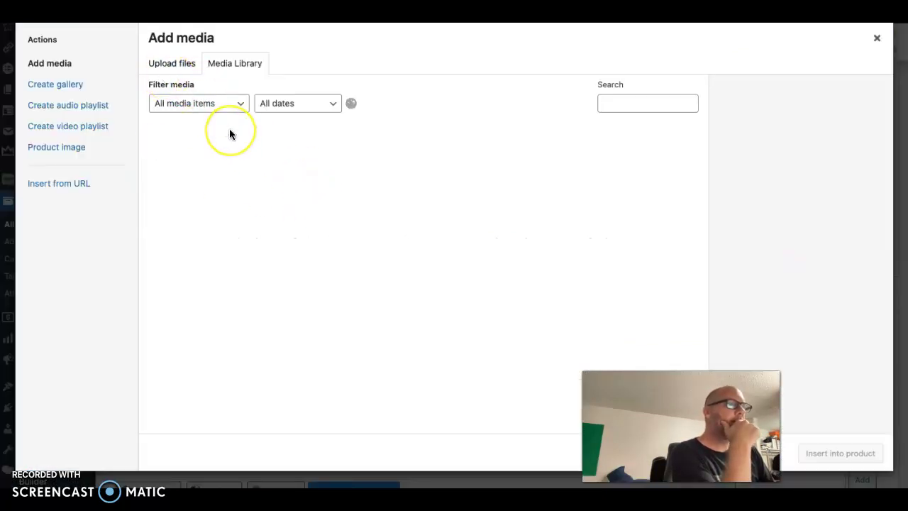
pyautogui.click(291, 169)
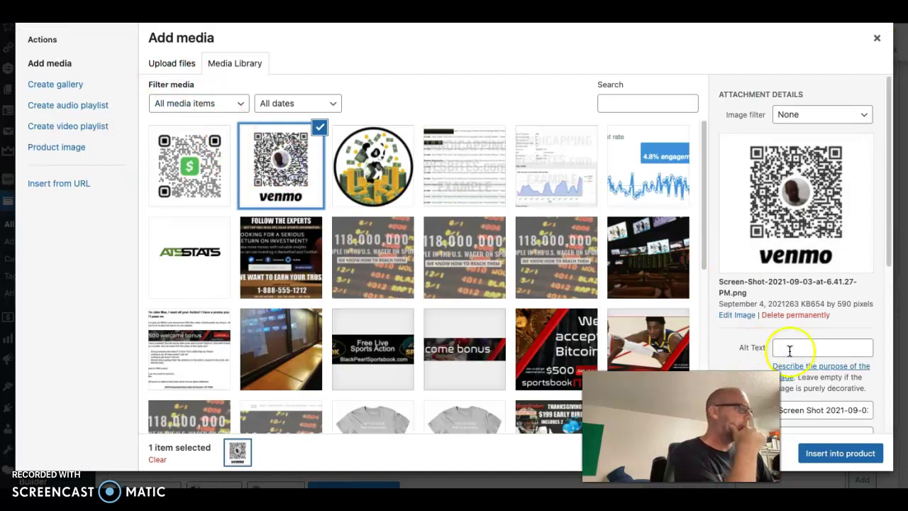
pyautogui.scroll(-5, 851, 334)
pyautogui.click(840, 454)
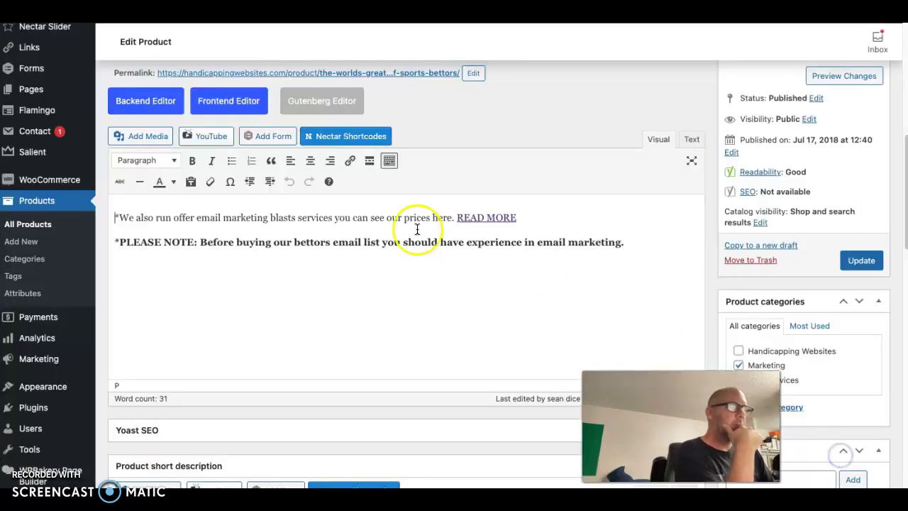
# Place the cursor on the empty line below the total email leads heading in the short description.
pyautogui.scroll(-10, 410, 228)
pyautogui.scroll(-3, 239, 244)
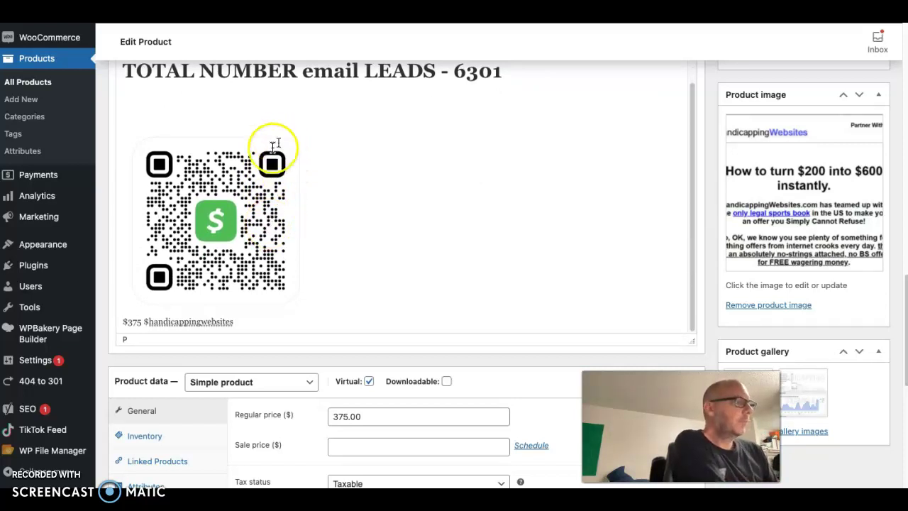
pyautogui.scroll(1, 266, 170)
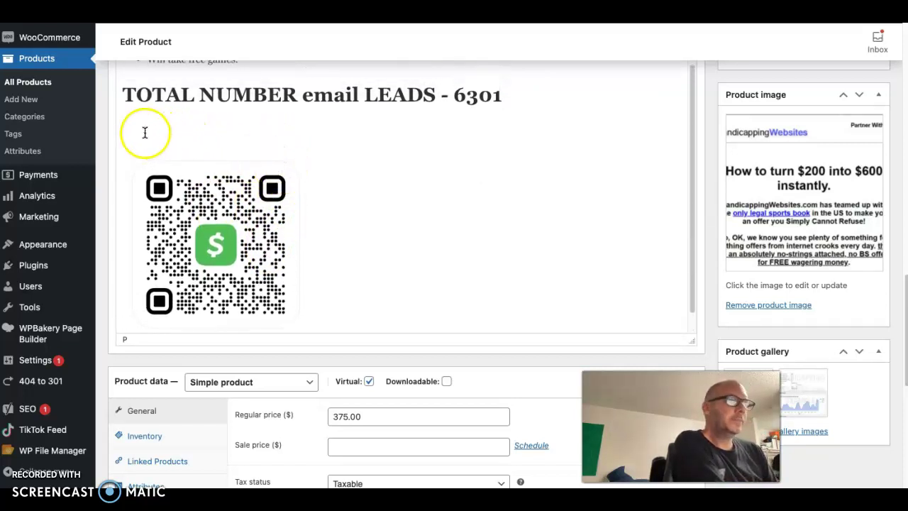
pyautogui.scroll(-1, 233, 163)
pyautogui.scroll(2, 234, 164)
pyautogui.click(136, 162)
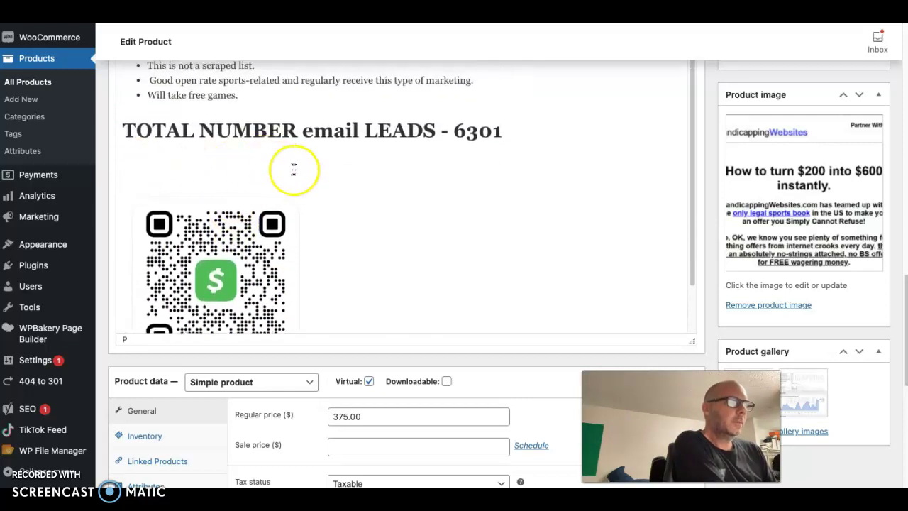
# Open the media library for the short description and select the Venmo QR code image.
pyautogui.scroll(2, 294, 168)
pyautogui.scroll(15, 294, 170)
pyautogui.scroll(-10, 298, 106)
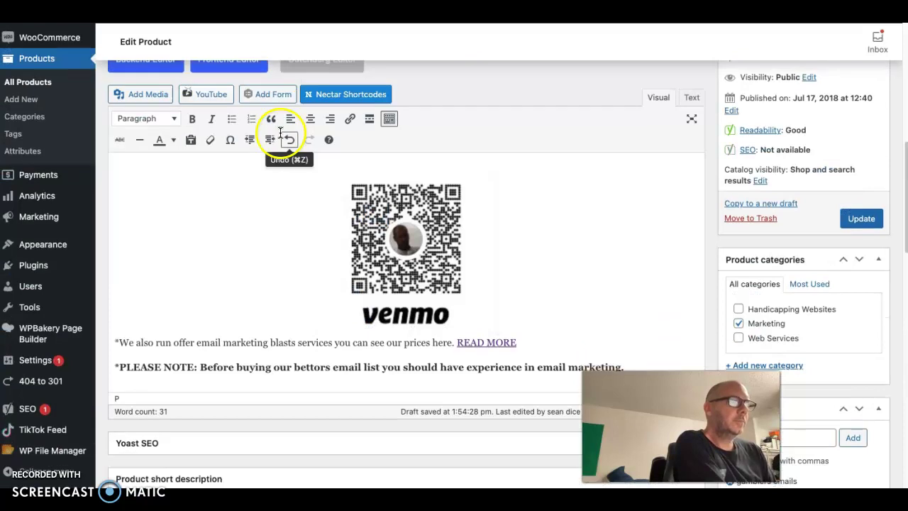
pyautogui.scroll(1, 203, 177)
pyautogui.scroll(-5, 203, 172)
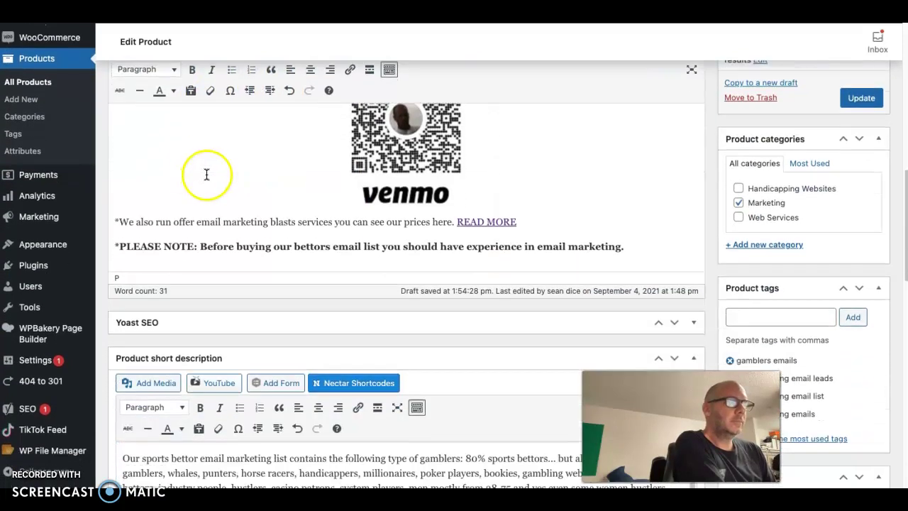
pyautogui.click(152, 356)
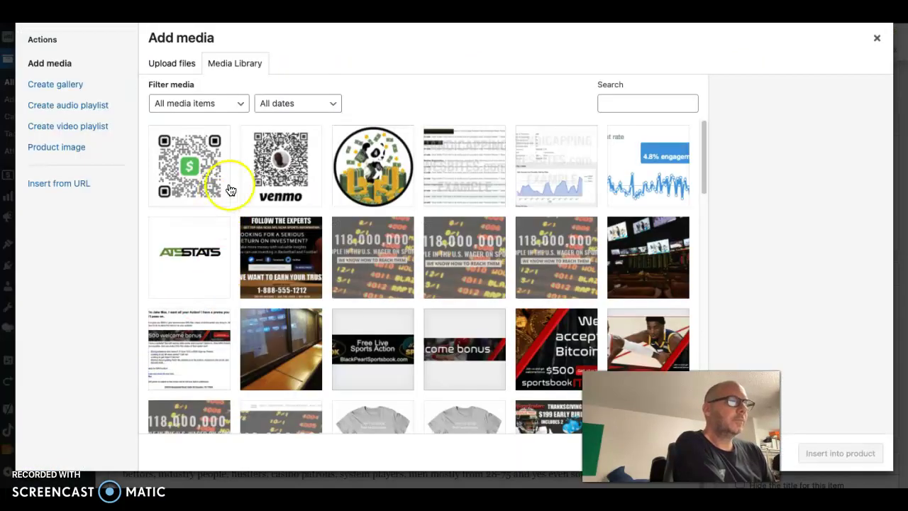
pyautogui.click(287, 175)
# Caption the Venmo QR code "$375" and insert it into the product short description.
pyautogui.scroll(-4, 843, 365)
pyautogui.click(798, 171)
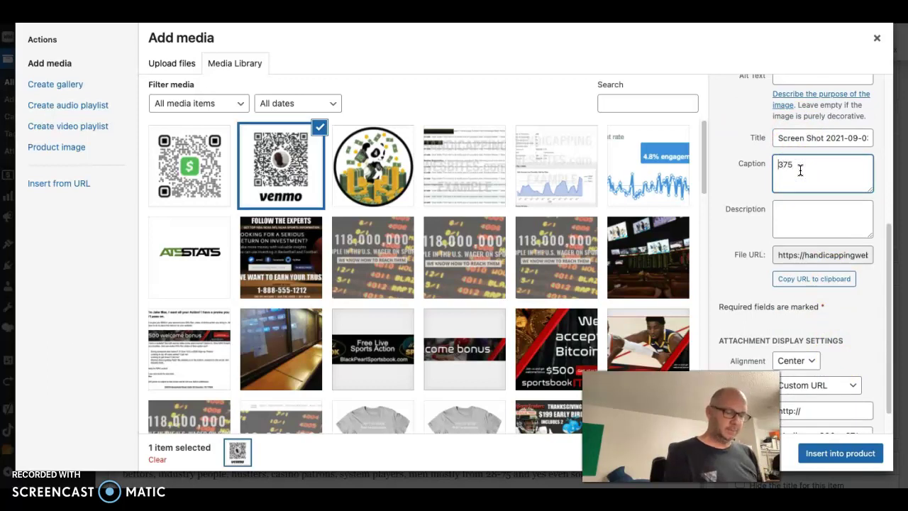
pyautogui.write('$375')
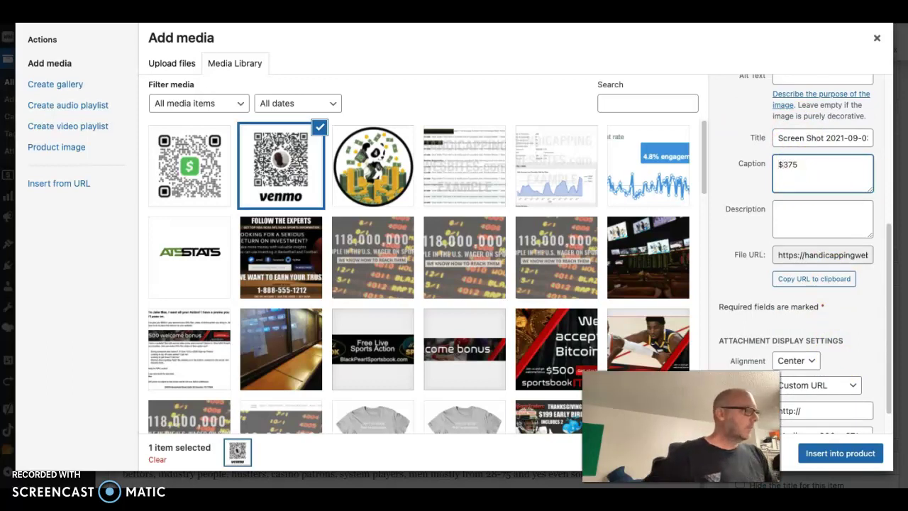
pyautogui.click(855, 452)
# Remove the misplaced Venmo QR code from the main product description.
pyautogui.scroll(5, 238, 195)
pyautogui.scroll(-4, 284, 170)
pyautogui.click(408, 154)
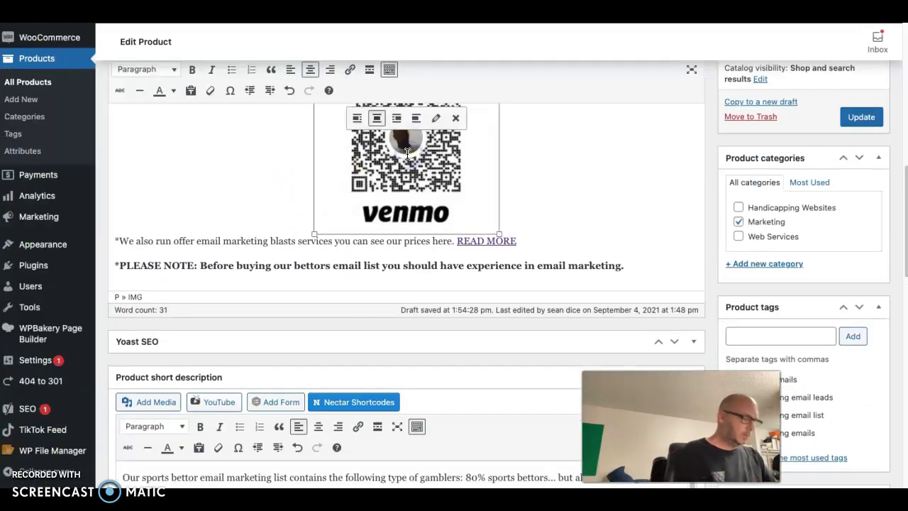
pyautogui.click(455, 118)
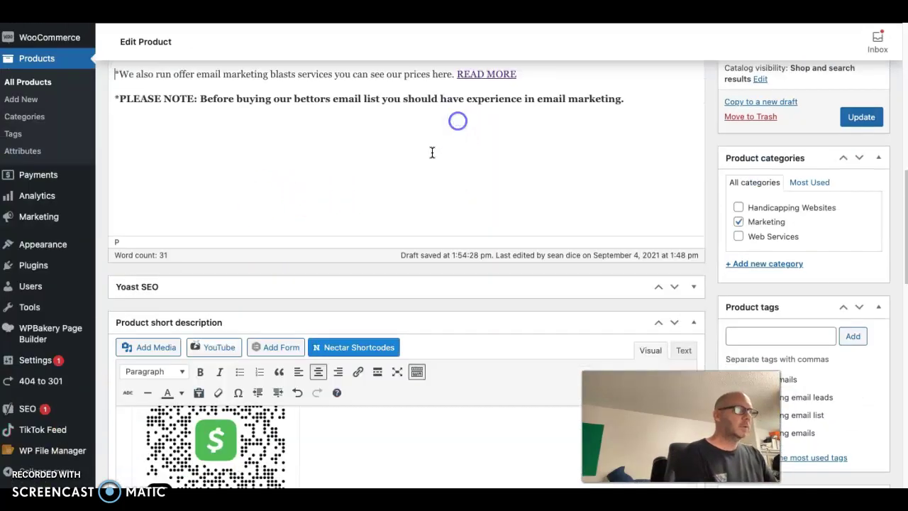
# Align the Venmo QR code in the short description right, beside the green dollar-sign code.
pyautogui.scroll(-4, 399, 179)
pyautogui.click(224, 358)
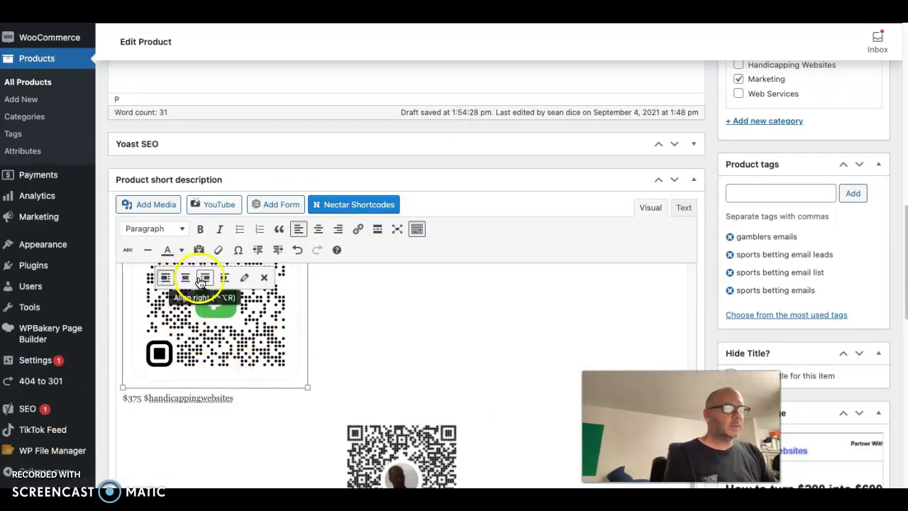
pyautogui.click(369, 441)
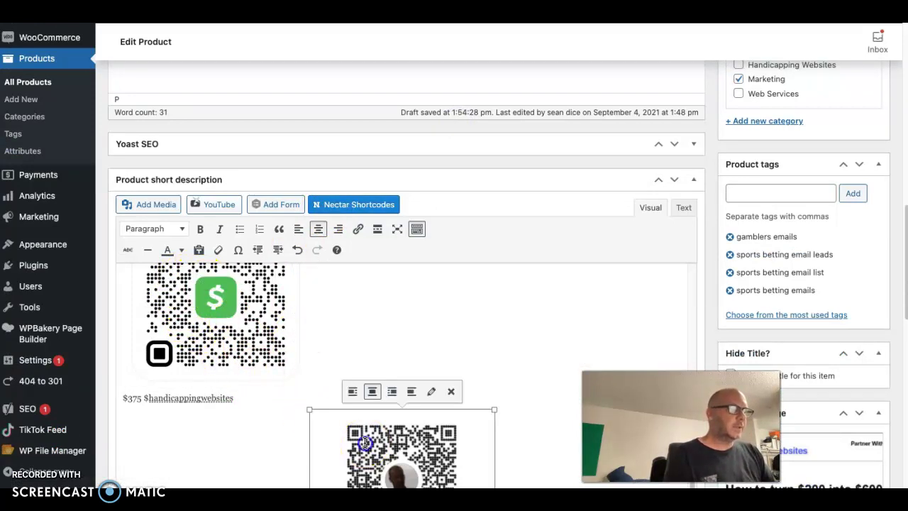
pyautogui.click(389, 395)
pyautogui.scroll(-1, 482, 408)
pyautogui.scroll(-5, 480, 399)
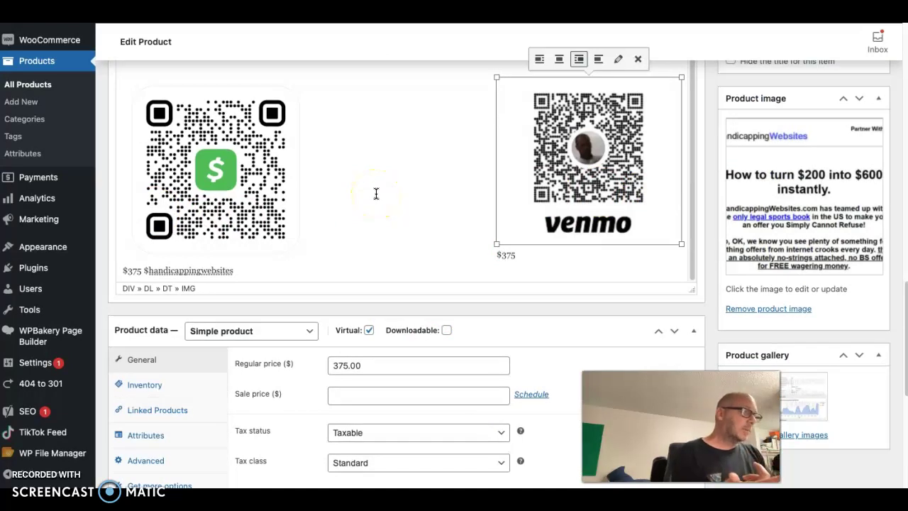
# Clear the product's regular price so that the field is empty.
pyautogui.scroll(-3, 355, 225)
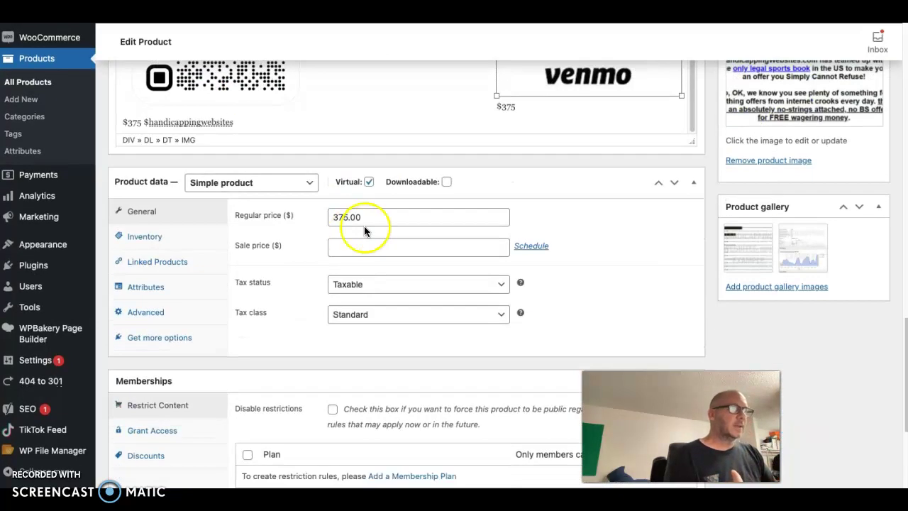
pyautogui.moveTo(360, 216); pyautogui.dragTo(293, 212)
pyautogui.press('BackSpace')
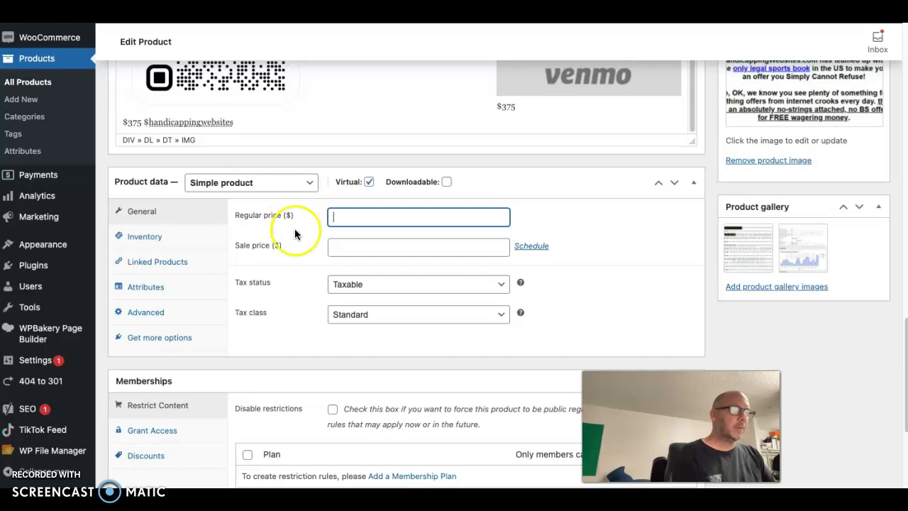
# Update the published product to save the short description and price changes.
pyautogui.scroll(-3, 305, 252)
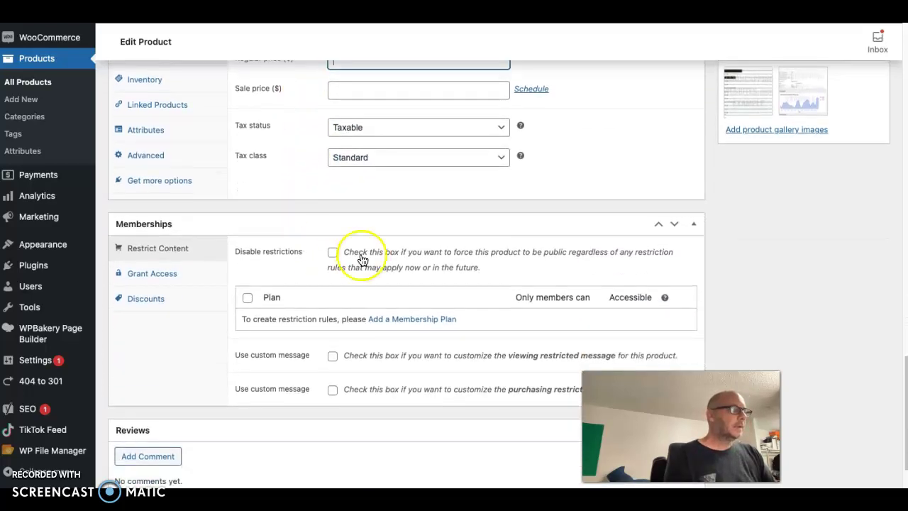
pyautogui.scroll(7, 761, 283)
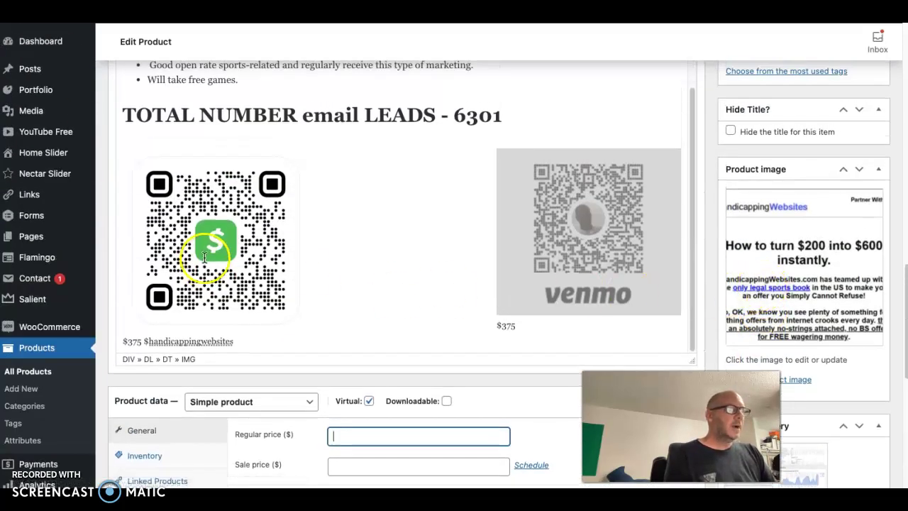
pyautogui.scroll(1, 334, 246)
pyautogui.scroll(1, 333, 246)
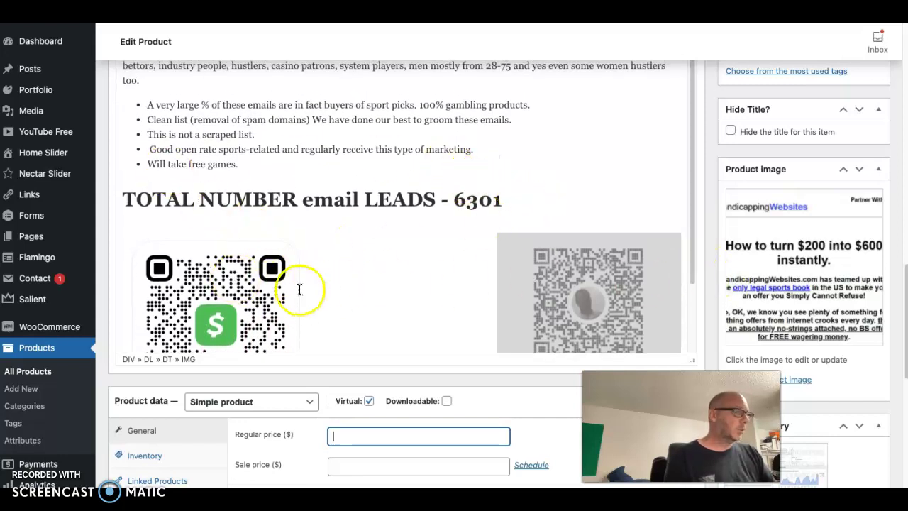
pyautogui.scroll(1, 727, 265)
pyautogui.scroll(6, 727, 265)
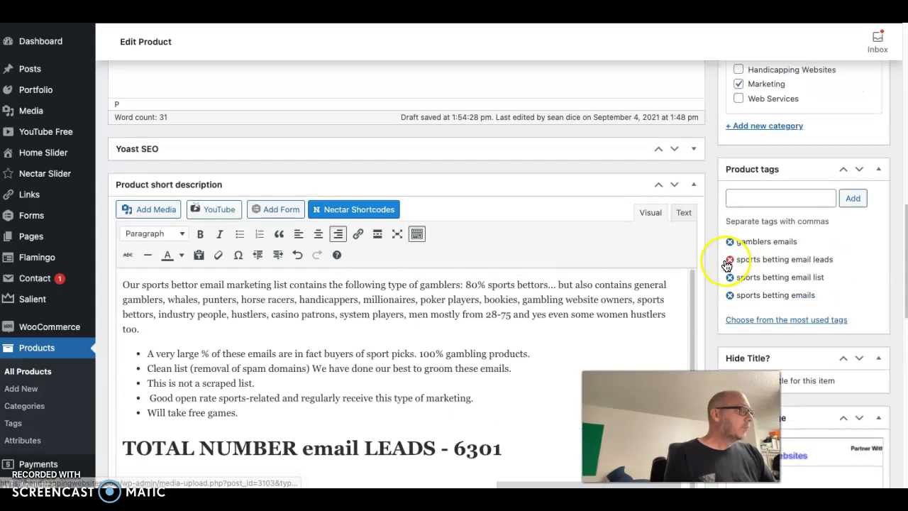
pyautogui.click(876, 154)
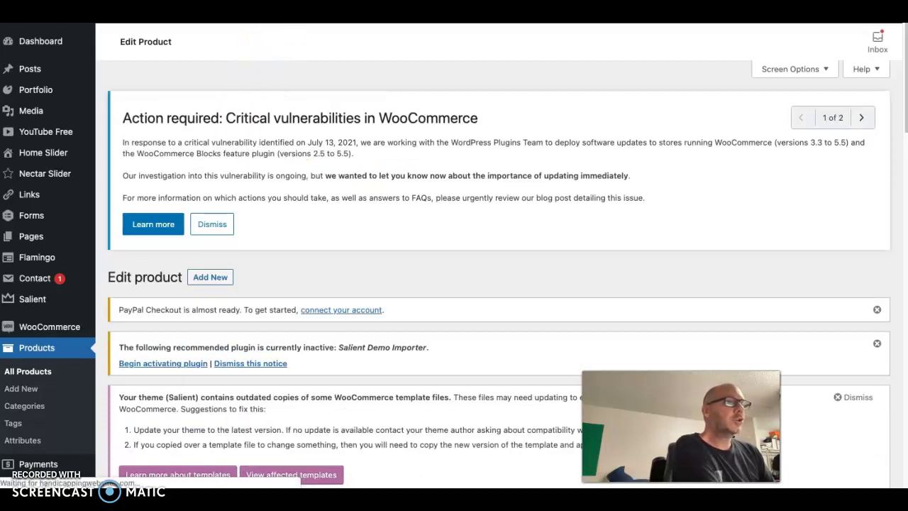
# Switch to the live Sports bettors email marketing list page and examine both payment QR codes, their captions and the surrounding layout.
pyautogui.hotkey('ctrl', 'Tab')
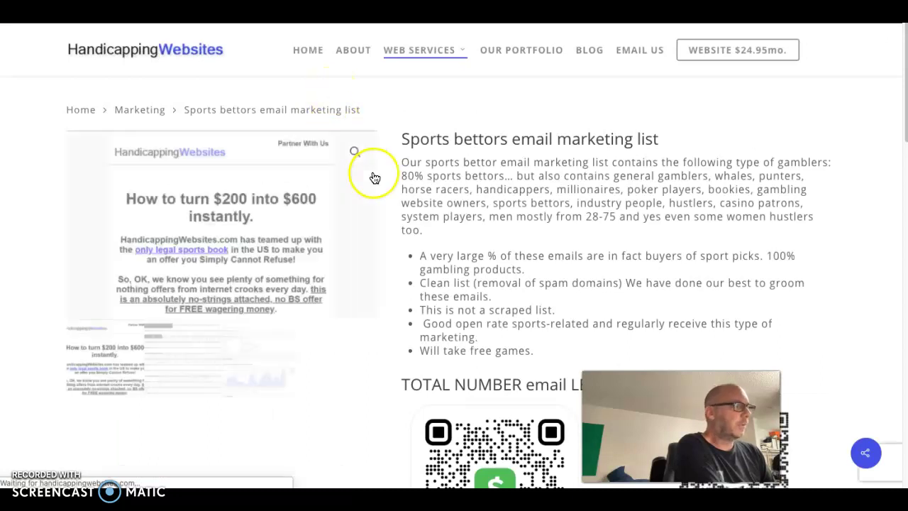
pyautogui.scroll(-3, 372, 171)
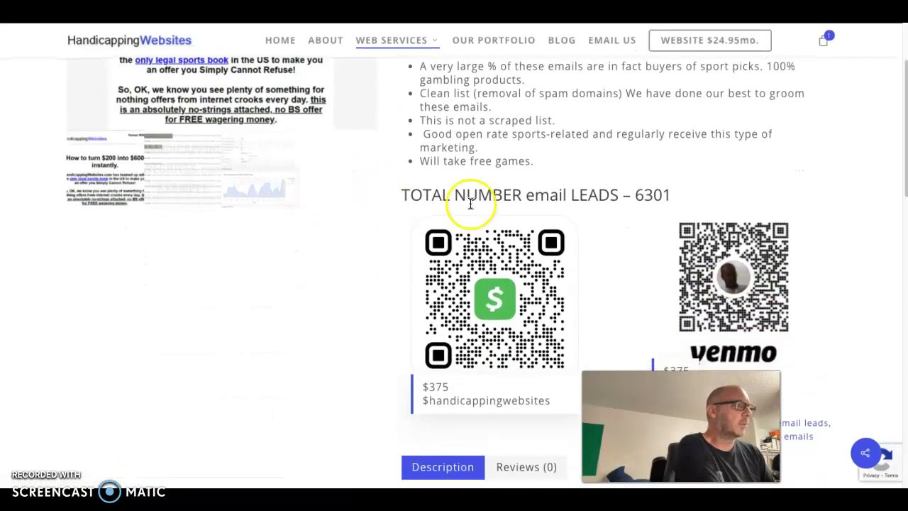
pyautogui.scroll(-2, 557, 203)
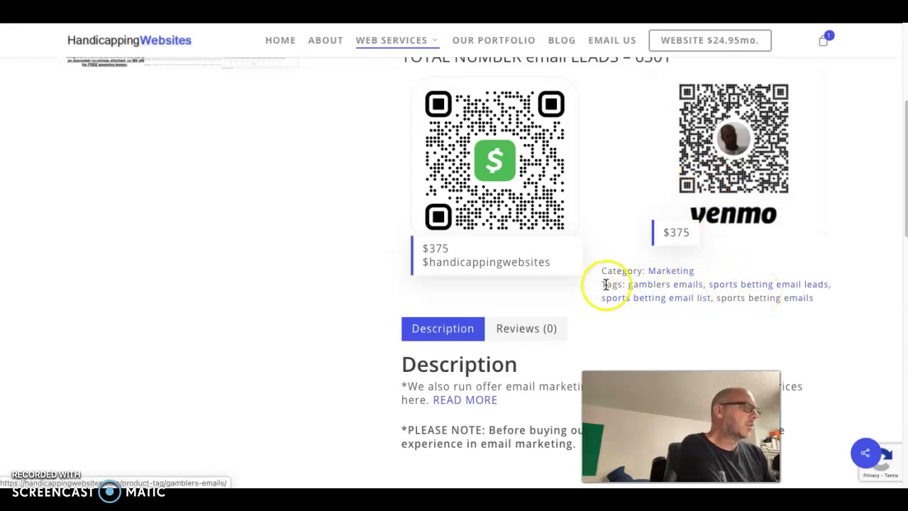
pyautogui.scroll(1, 600, 256)
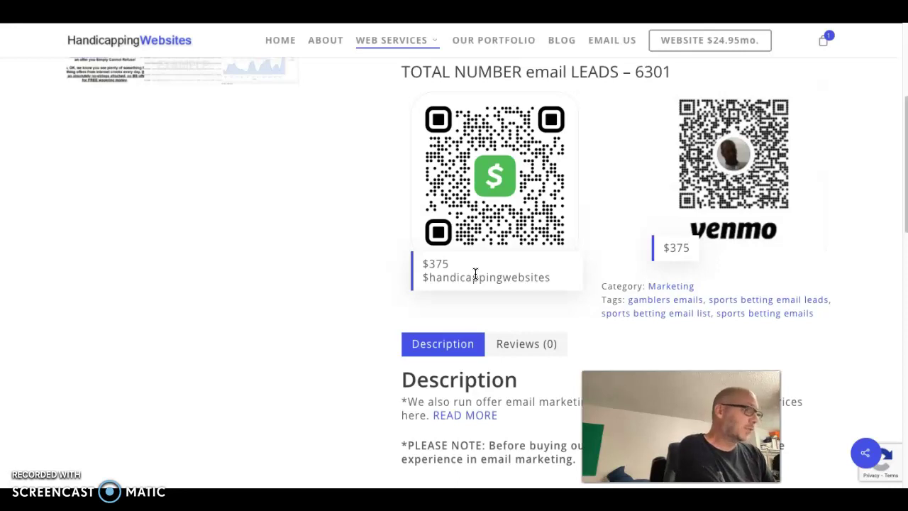
pyautogui.scroll(2, 502, 256)
pyautogui.scroll(-2, 502, 256)
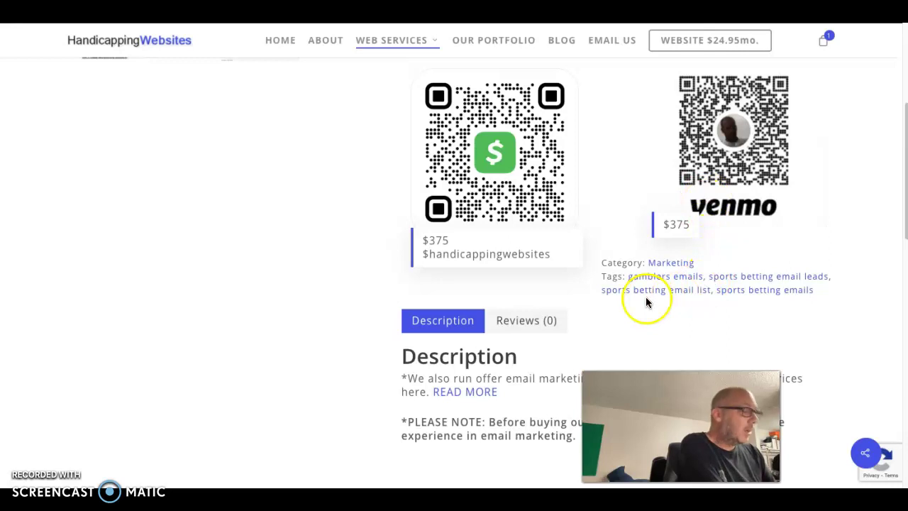
pyautogui.scroll(2, 649, 294)
pyautogui.scroll(1, 652, 302)
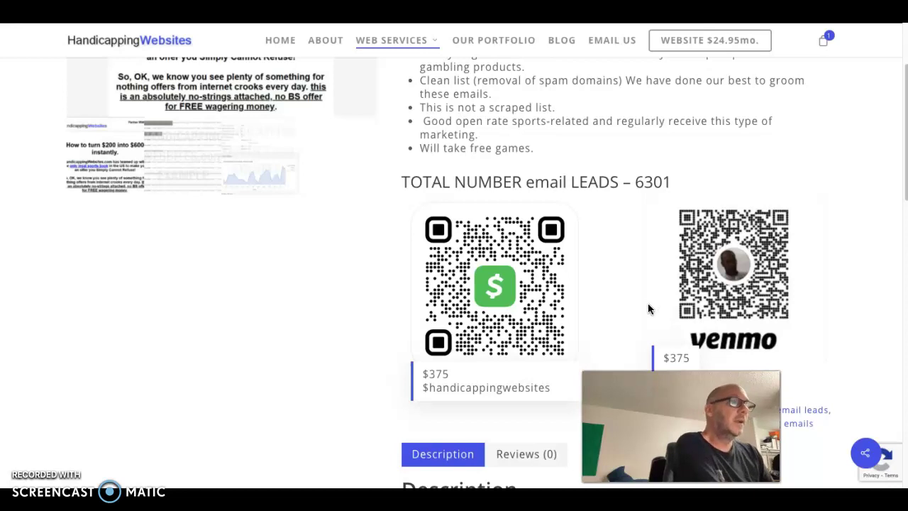
pyautogui.scroll(3, 647, 309)
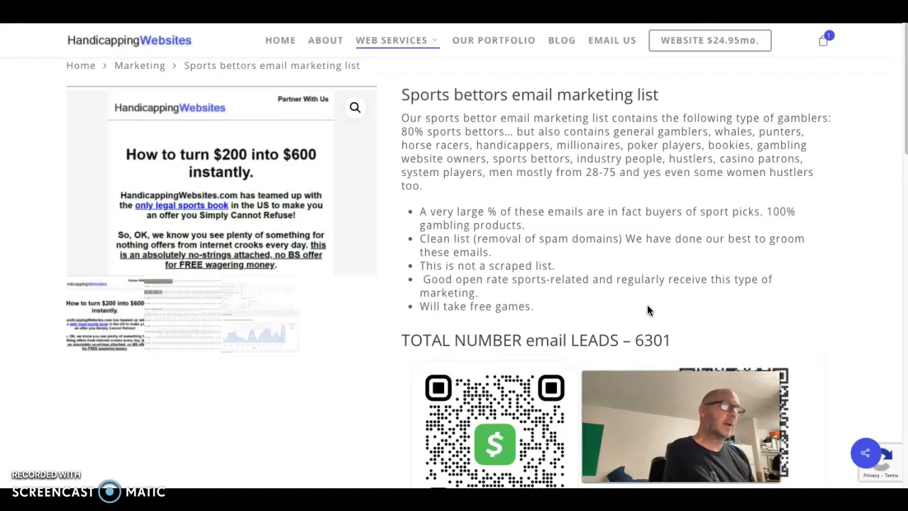
pyautogui.scroll(-3, 755, 253)
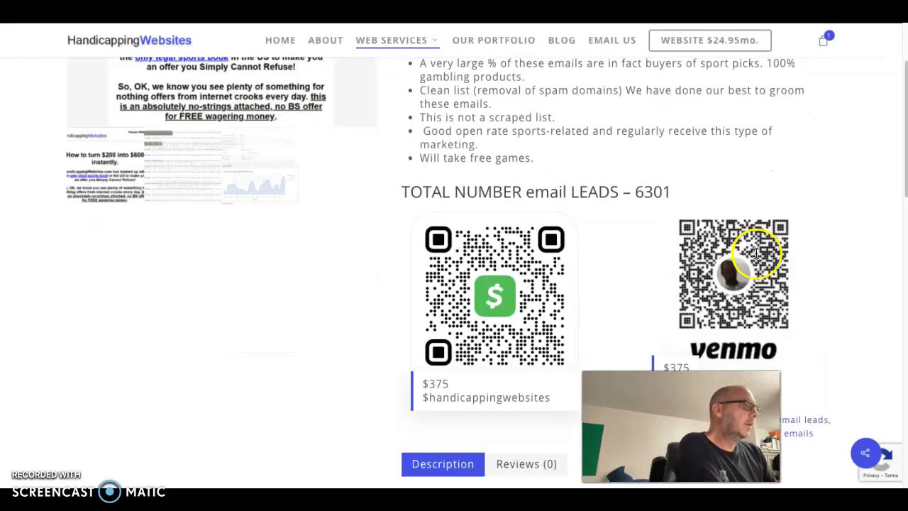
pyautogui.scroll(-2, 755, 259)
pyautogui.scroll(1, 755, 259)
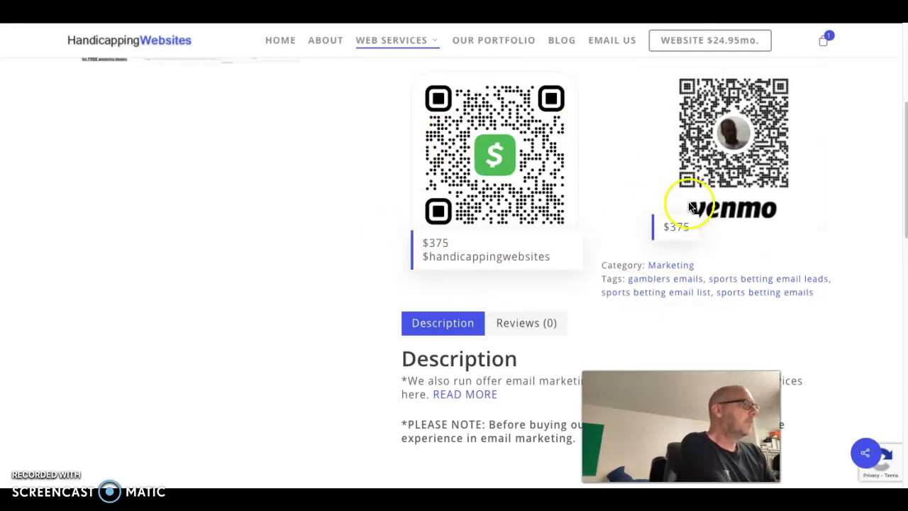
pyautogui.scroll(1, 684, 207)
pyautogui.scroll(1, 684, 207)
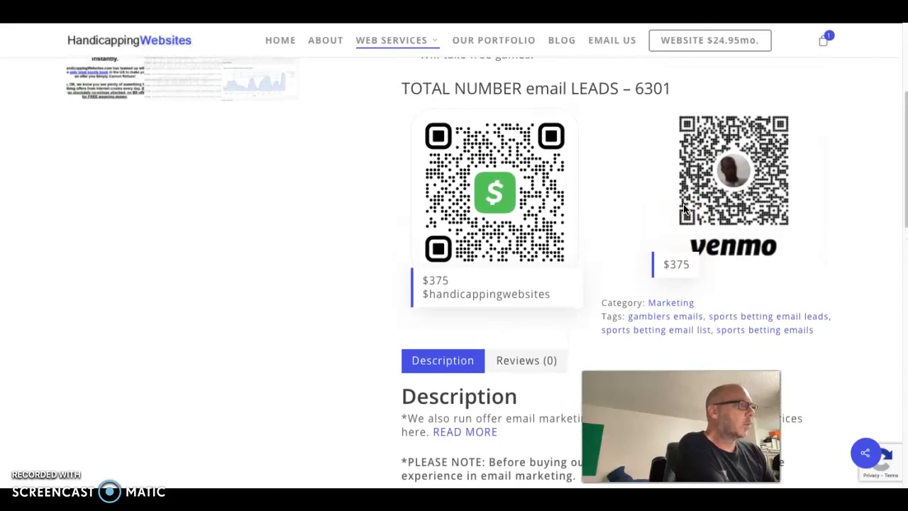
pyautogui.scroll(-1, 684, 208)
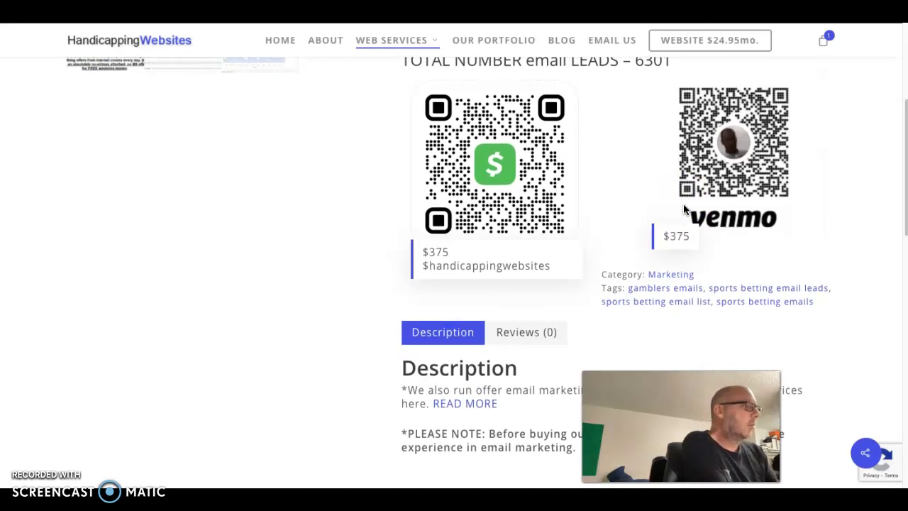
pyautogui.scroll(5, 683, 207)
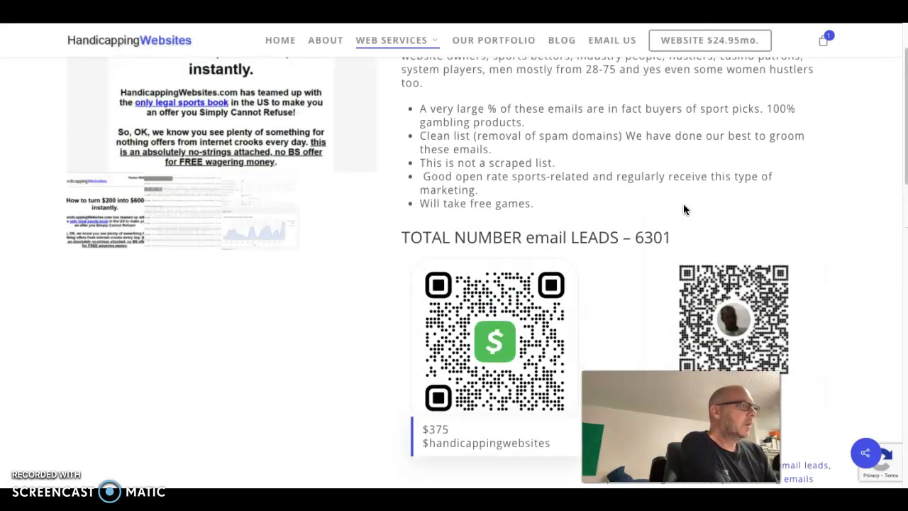
pyautogui.scroll(3, 684, 208)
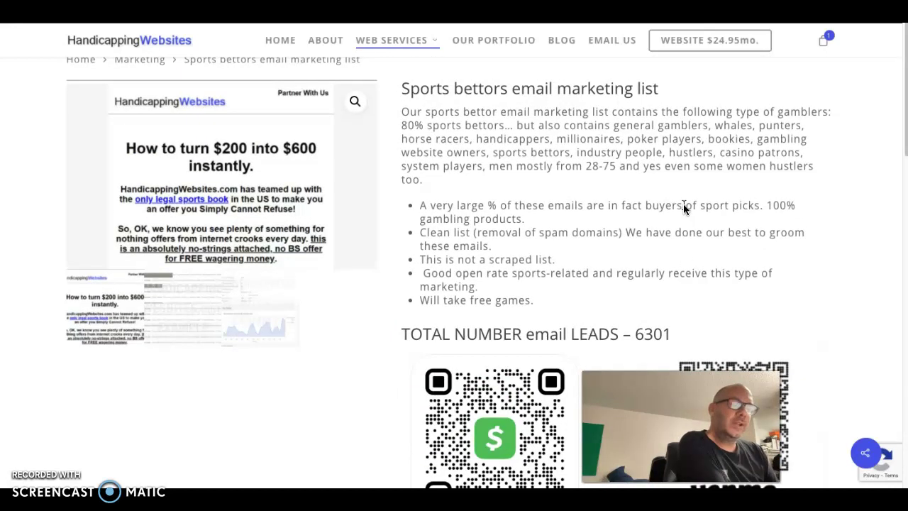